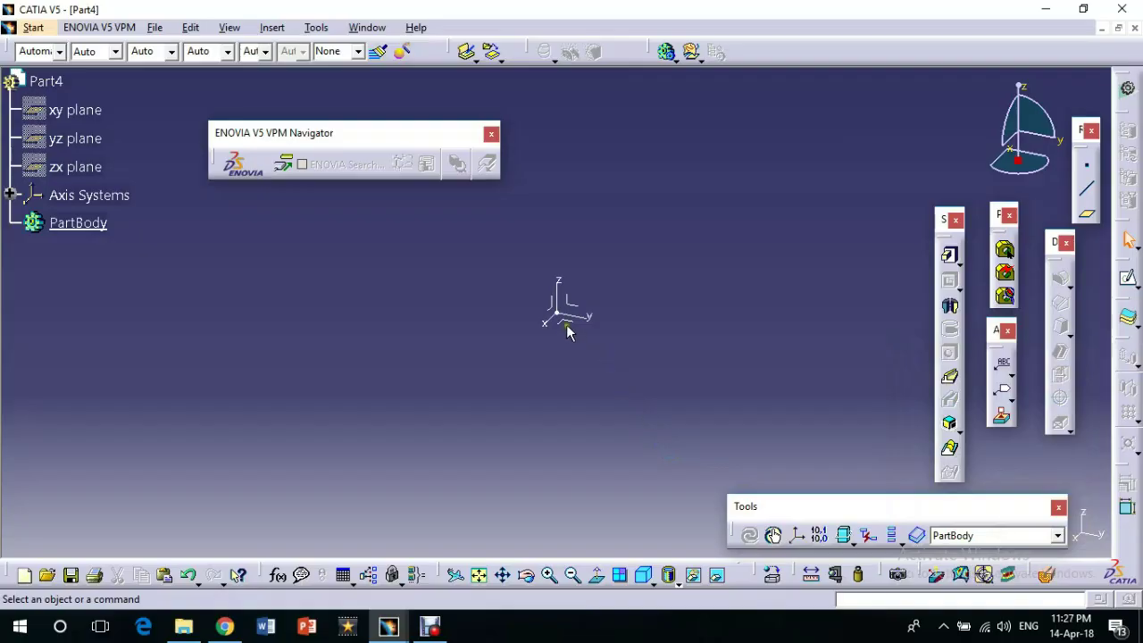
# - Select the xy plane in the new Part4 part for the first sketch
pyautogui.click(561, 312)
# - Sketch a circle at the origin on the xy plane with a 50 mm diameter
pyautogui.click(1123, 282)
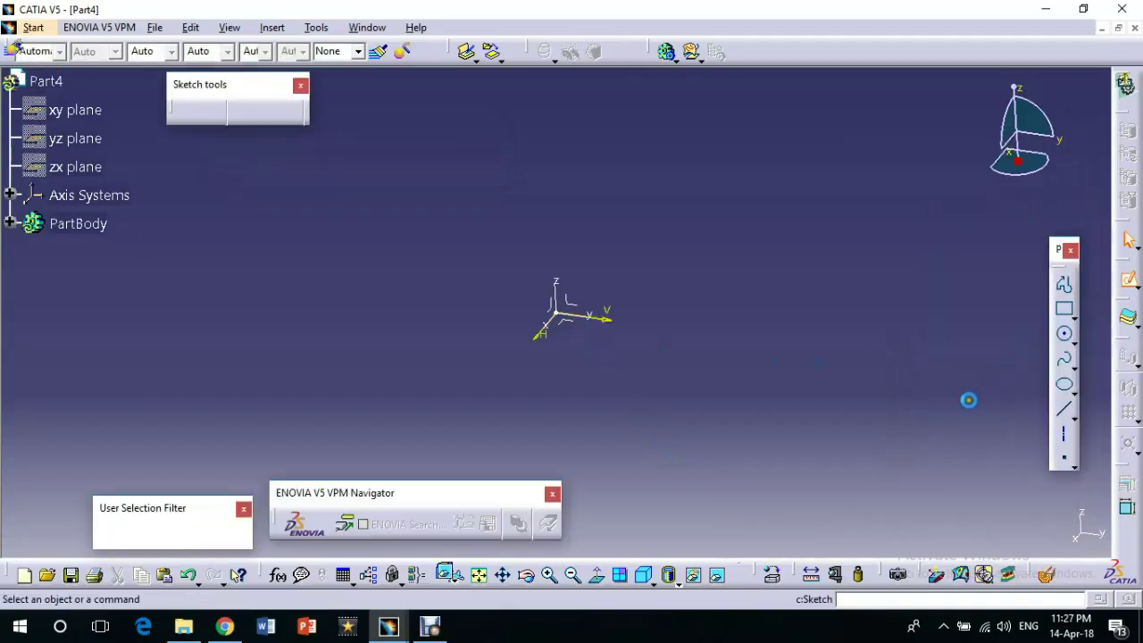
pyautogui.click(1065, 335)
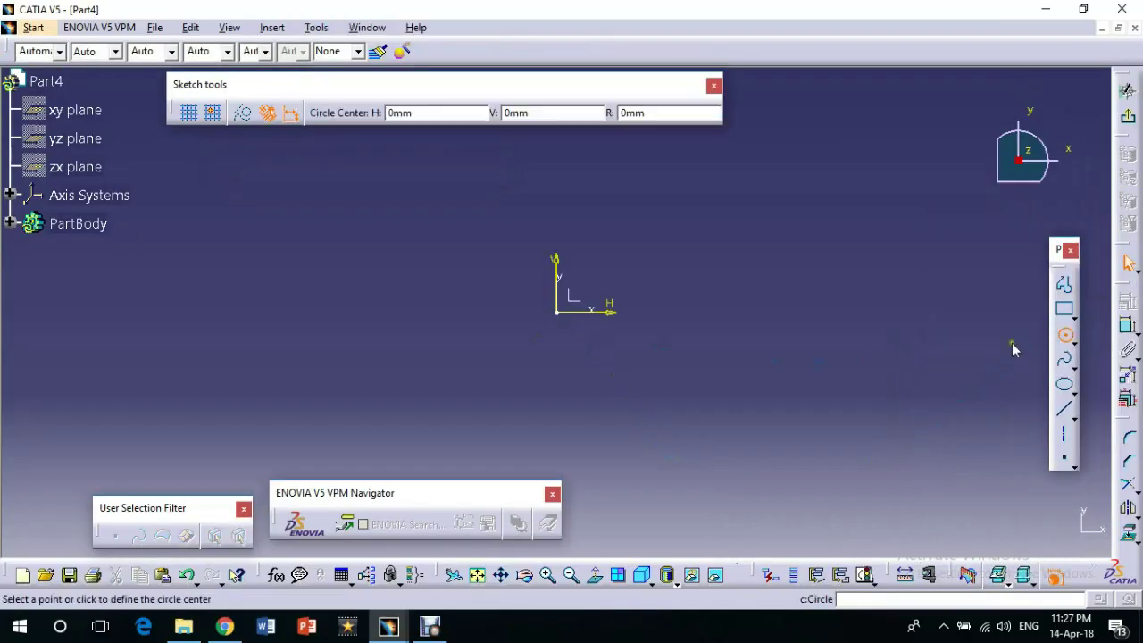
pyautogui.click(556, 310)
pyautogui.click(679, 373)
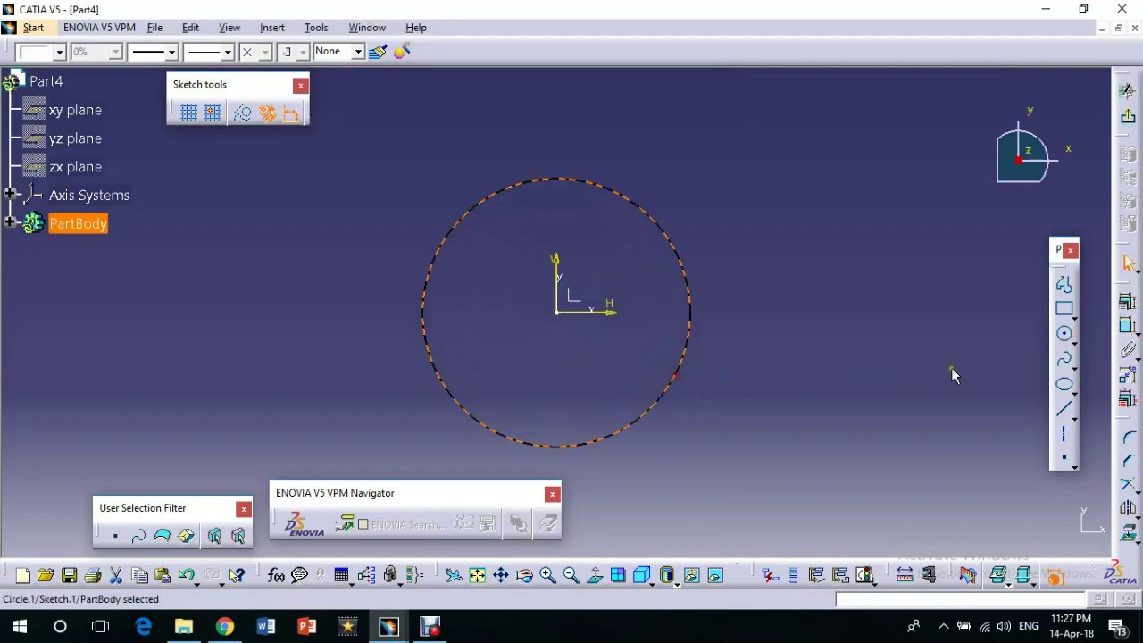
pyautogui.click(1129, 330)
pyautogui.click(778, 292)
pyautogui.doubleClick(778, 291)
pyautogui.write('5')
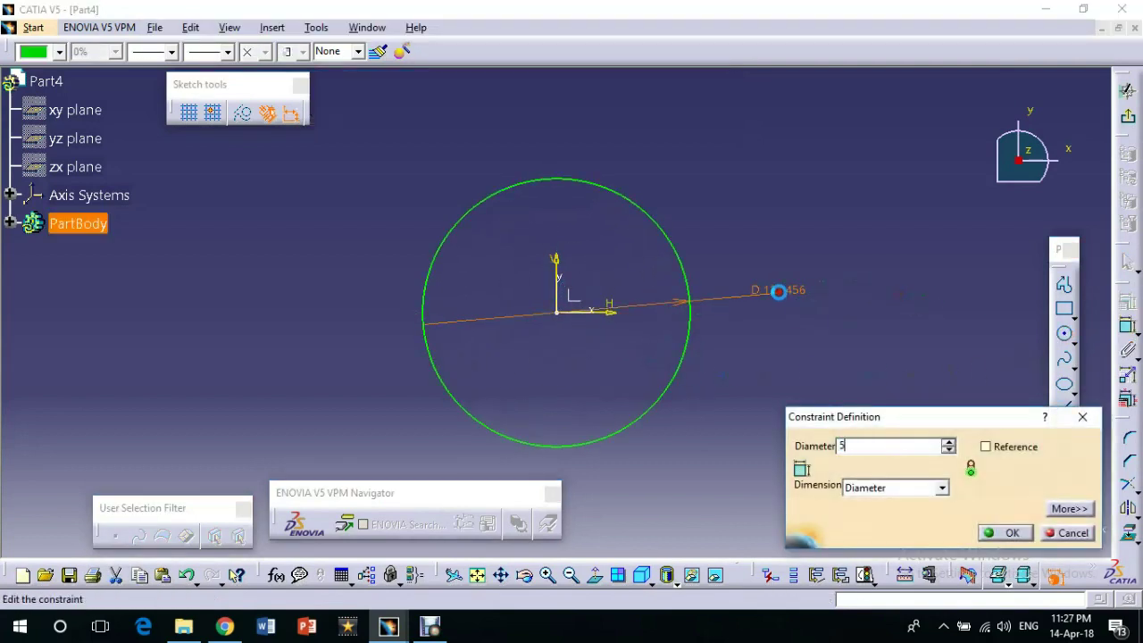
pyautogui.write('0')
pyautogui.press('Return')
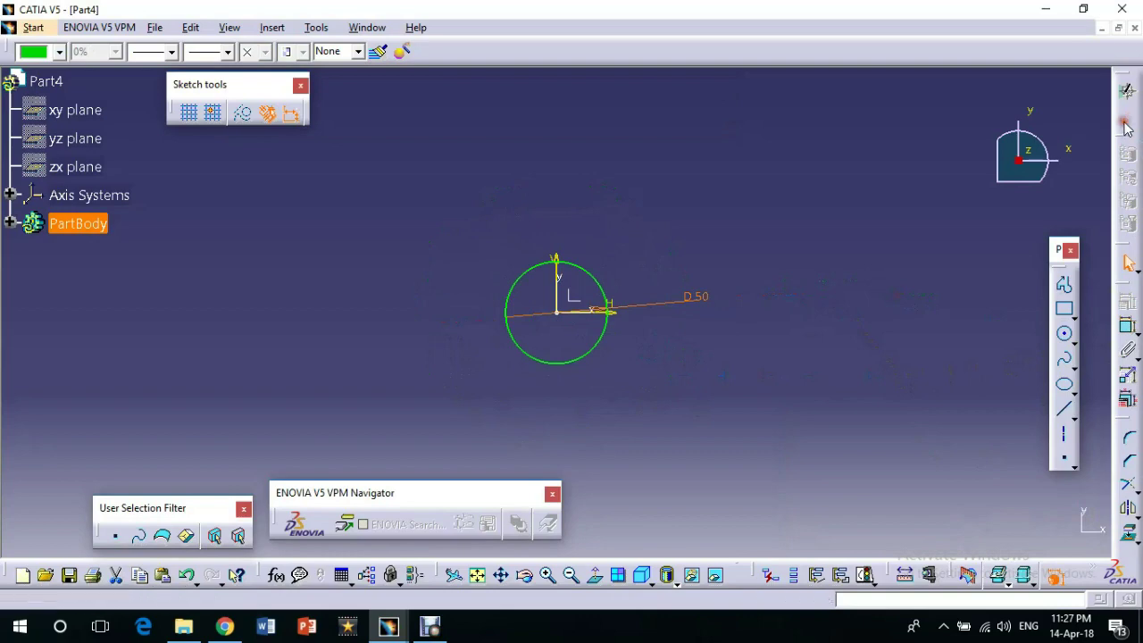
# - Exit the sketch and start a new sketch on the YZ plane
pyautogui.click(1128, 120)
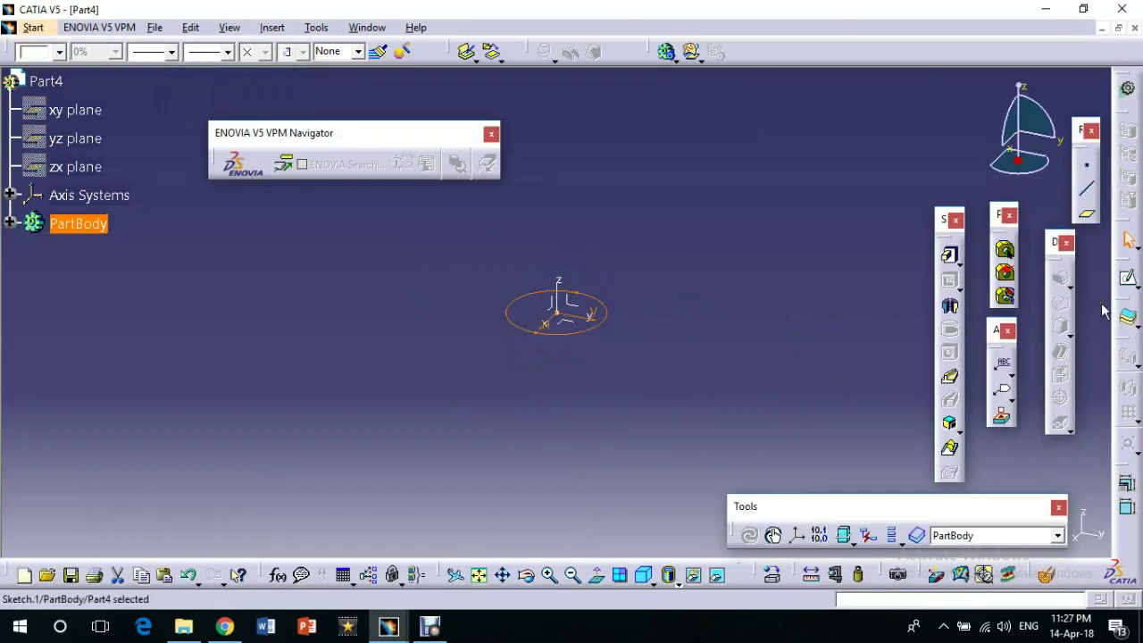
pyautogui.click(576, 307)
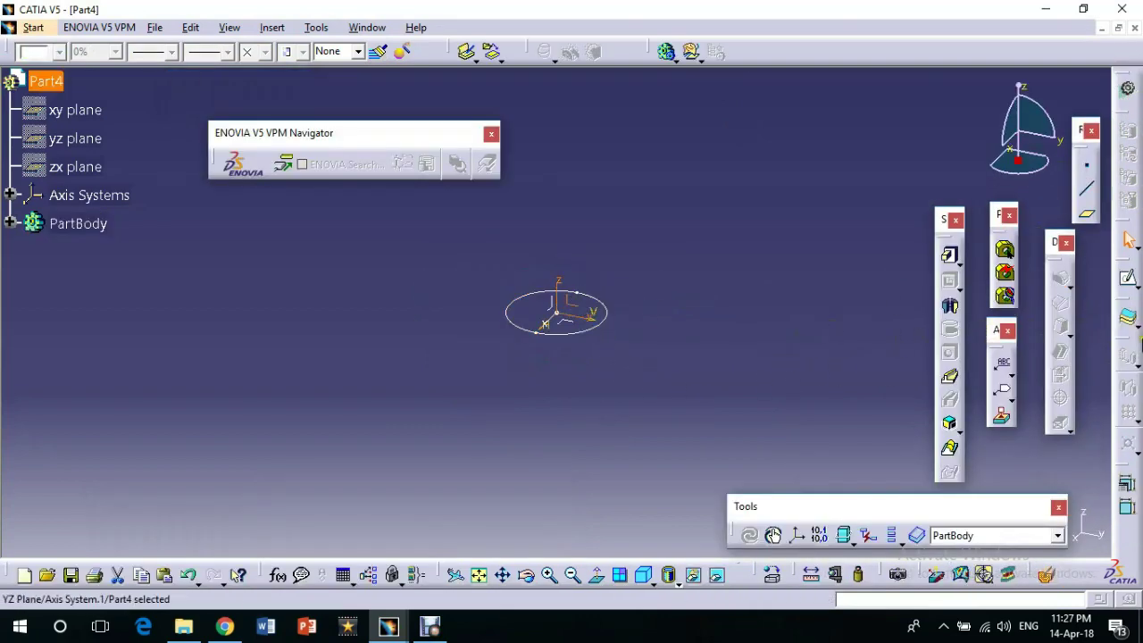
pyautogui.click(1129, 281)
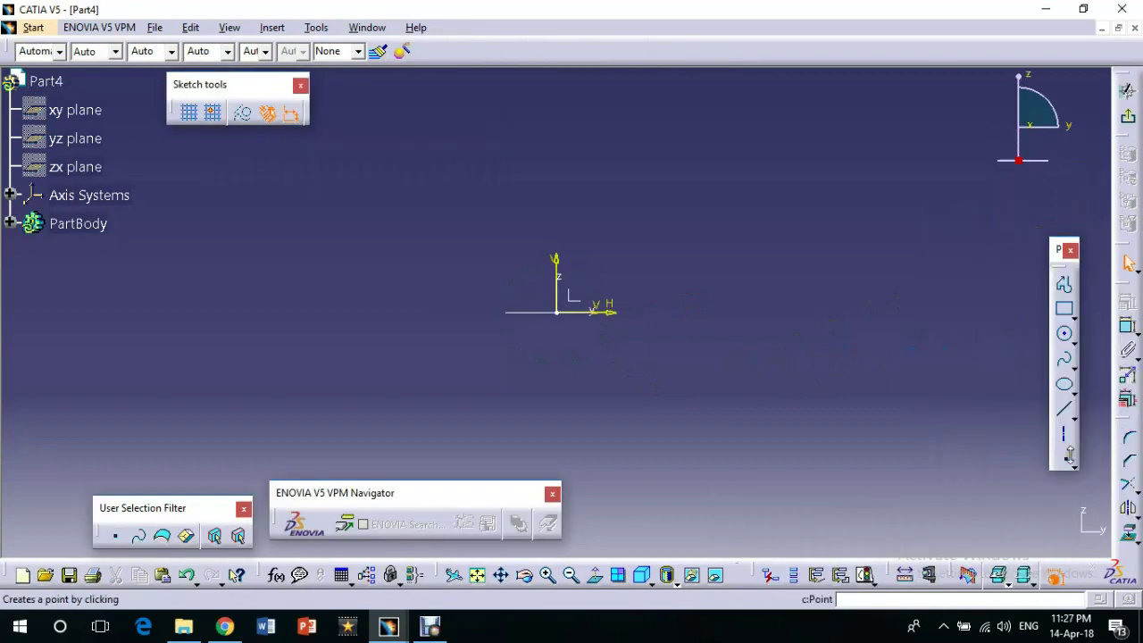
# - Project the circle edge as construction geometry and draw a horizontal axis above the origin
pyautogui.click(548, 311)
pyautogui.click(242, 112)
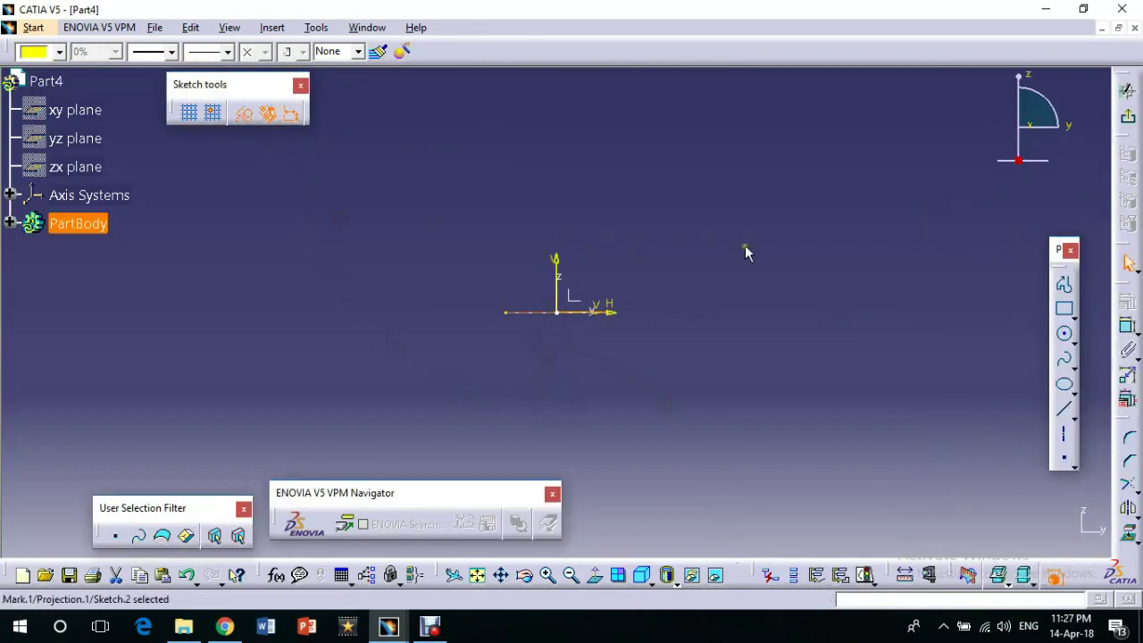
pyautogui.click(1065, 436)
pyautogui.click(447, 211)
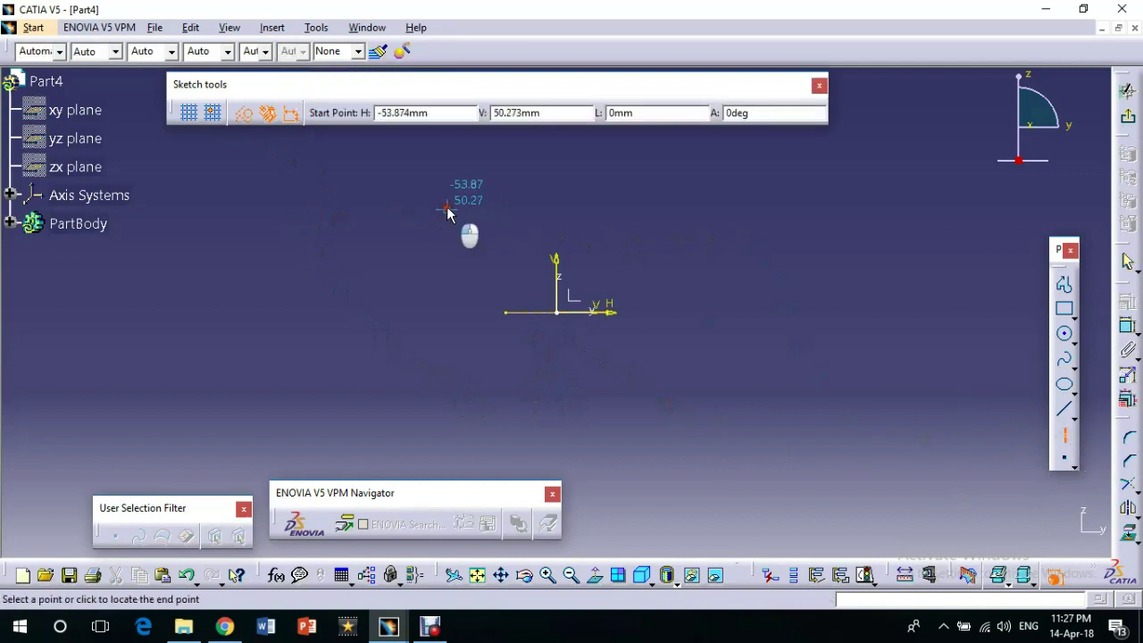
pyautogui.click(701, 210)
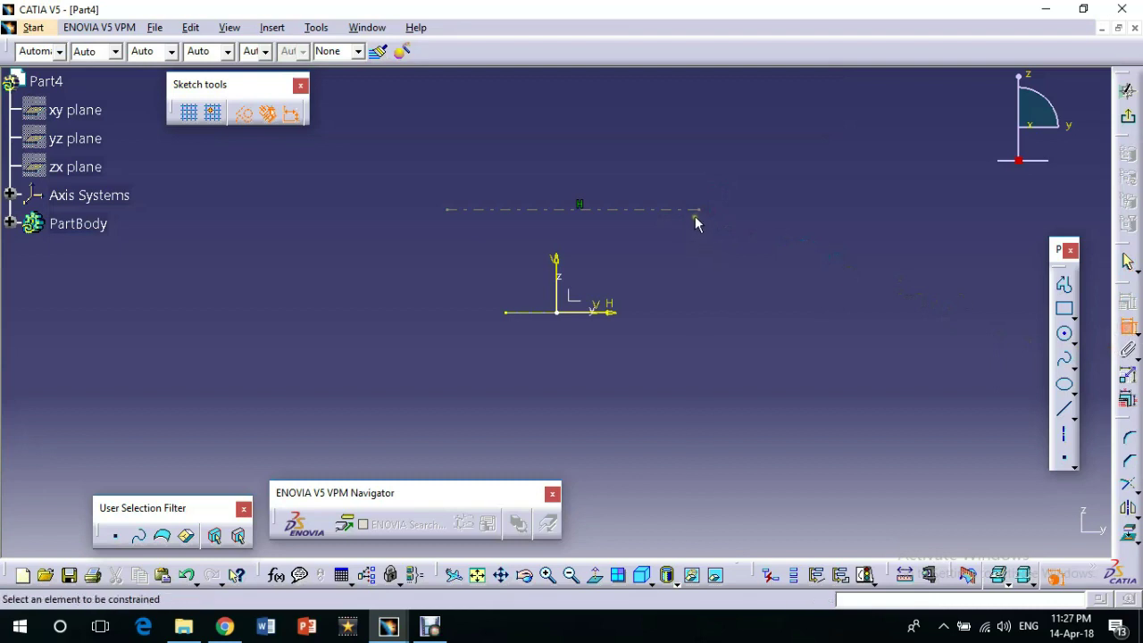
# - Dimension the horizontal axis to a length of 125 mm
pyautogui.click(457, 217)
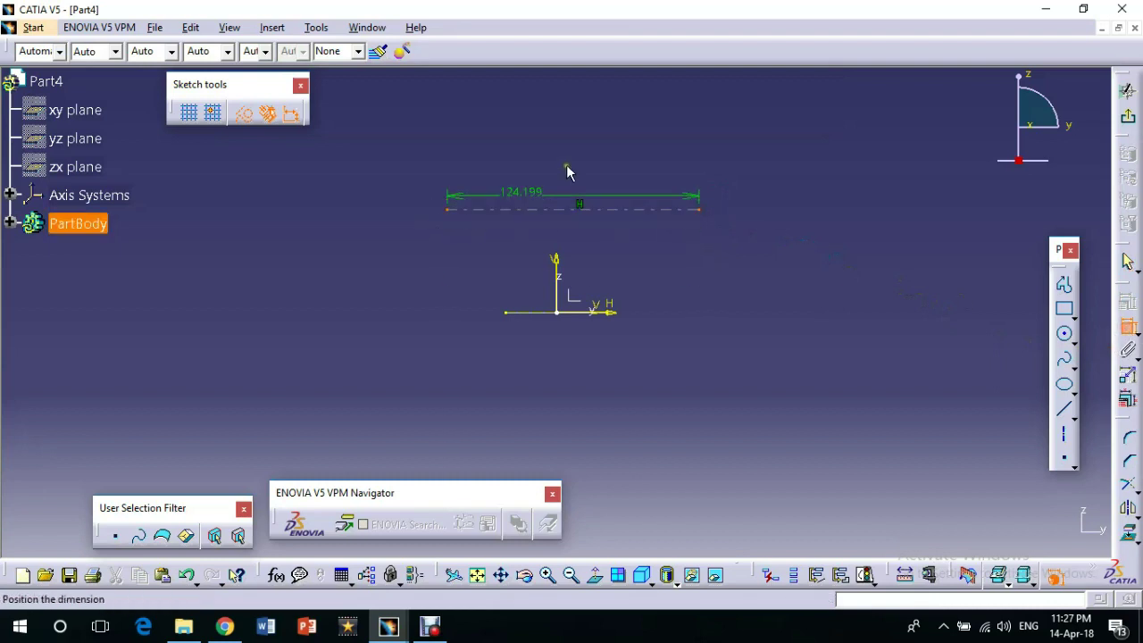
pyautogui.rightClick(561, 161)
pyautogui.click(634, 310)
pyautogui.press('Escape')
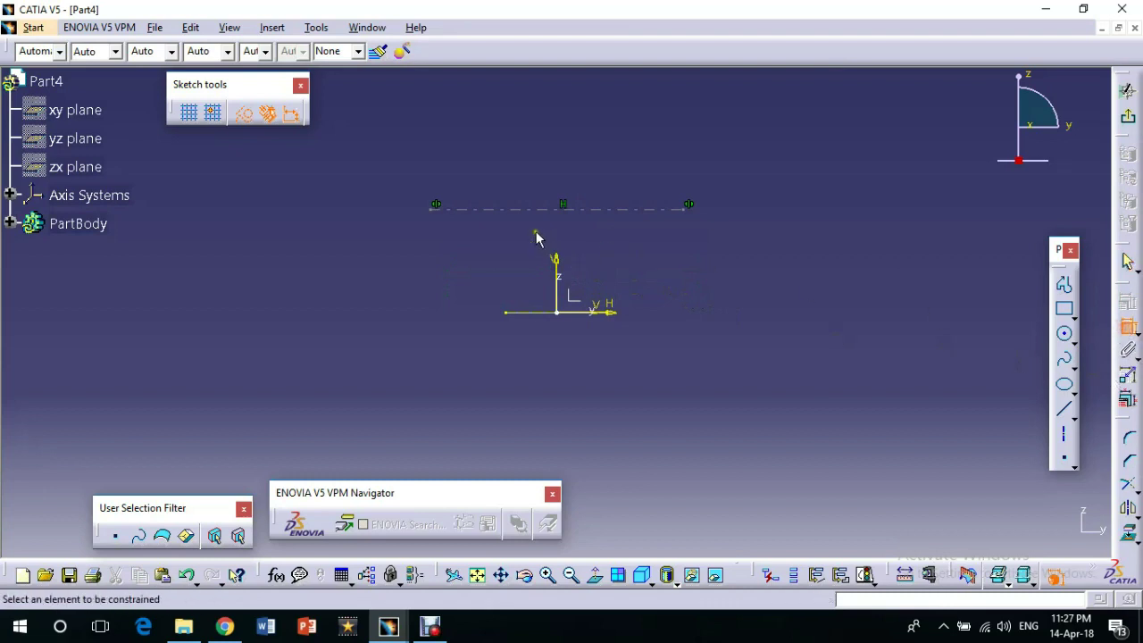
pyautogui.click(536, 208)
pyautogui.click(536, 183)
pyautogui.doubleClick(536, 183)
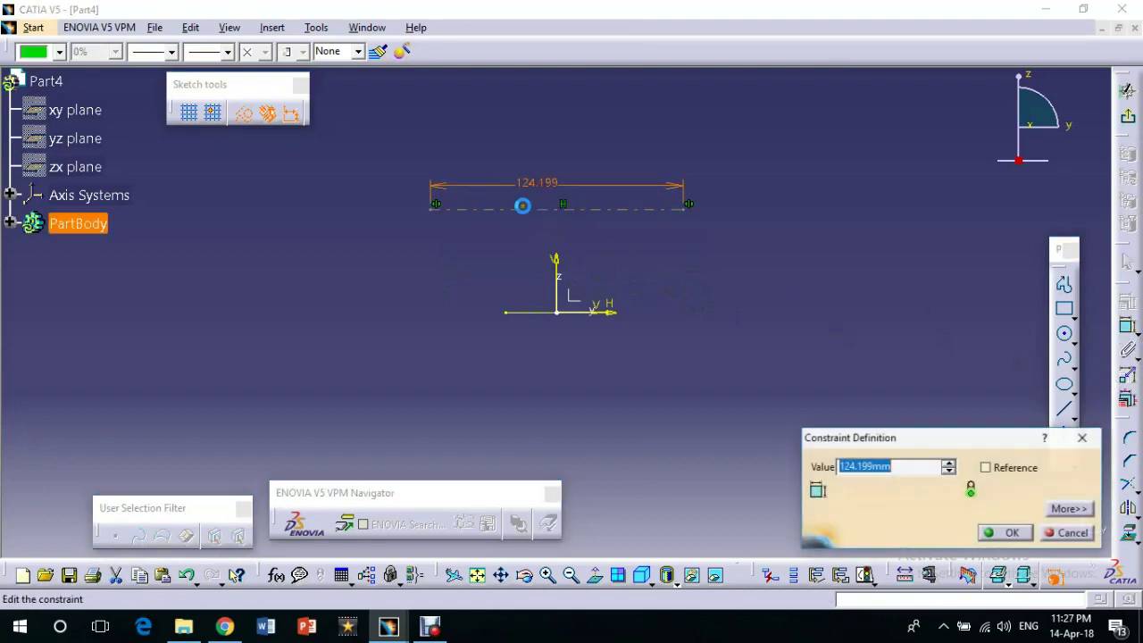
pyautogui.press('Return')
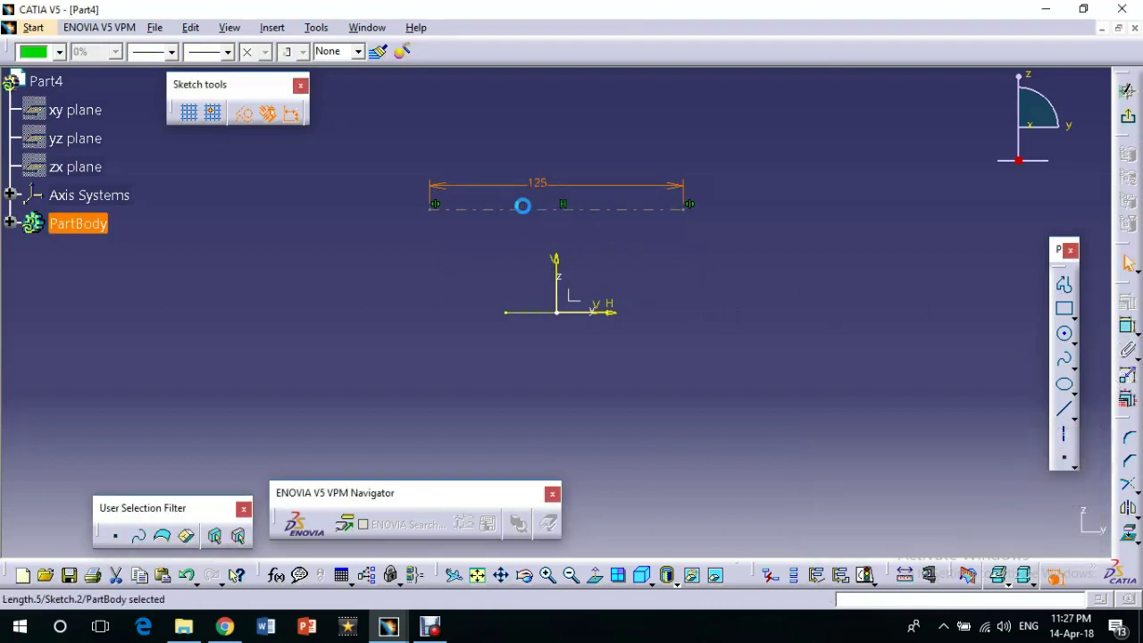
pyautogui.click(1063, 435)
# - Draw a second horizontal axis higher up and dimension it to 130 mm
pyautogui.click(408, 161)
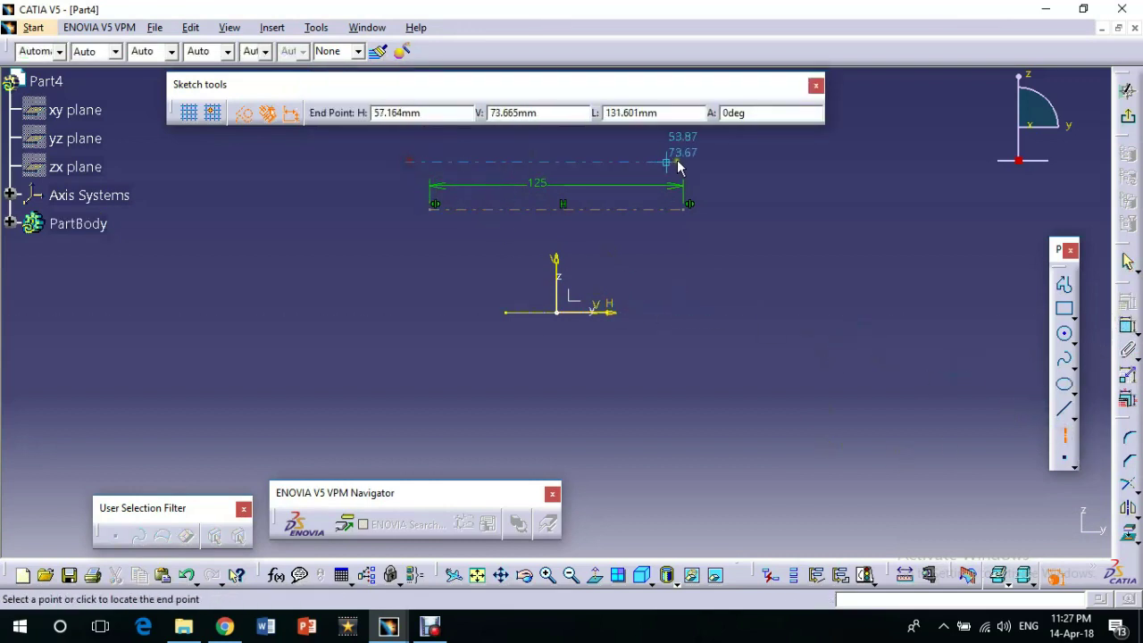
pyautogui.click(730, 162)
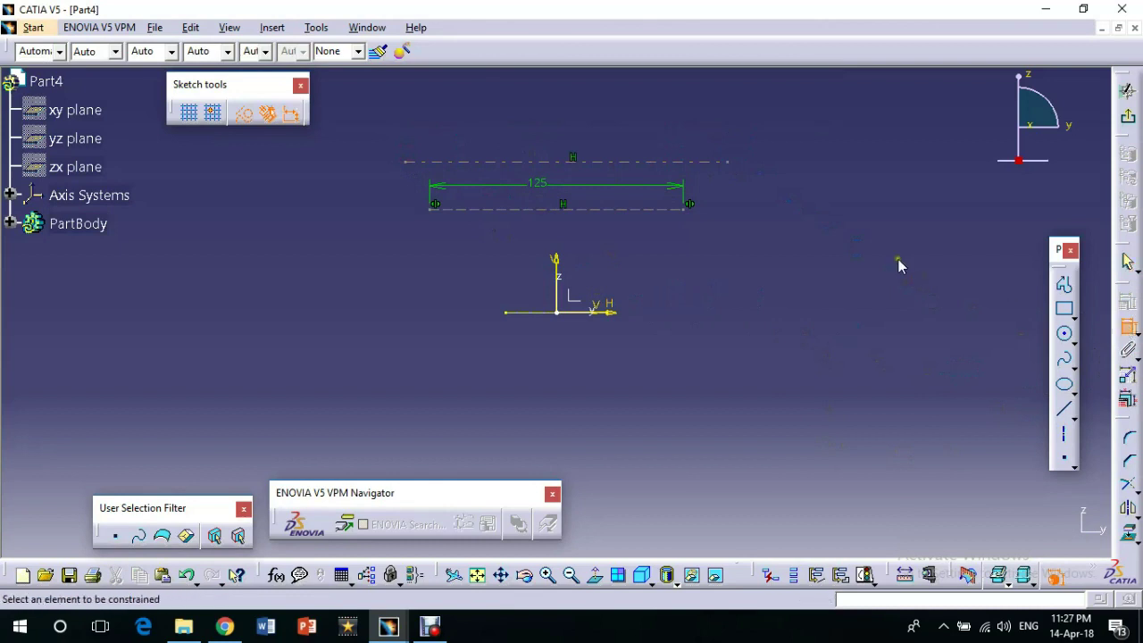
pyautogui.click(730, 163)
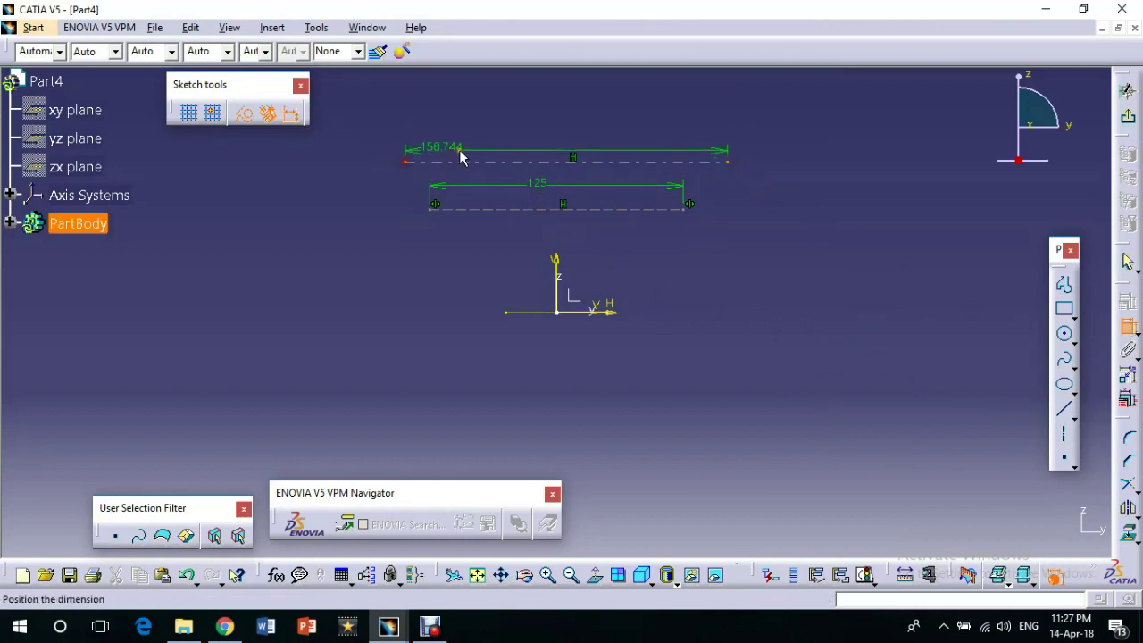
pyautogui.click(549, 146)
pyautogui.doubleClick(549, 146)
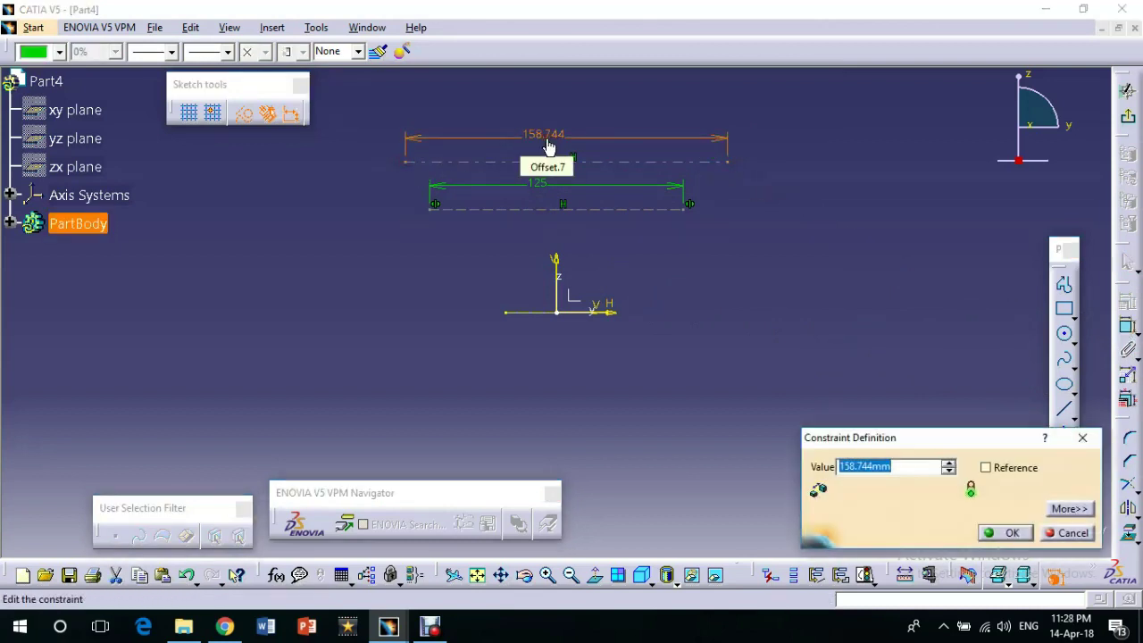
pyautogui.press('Return')
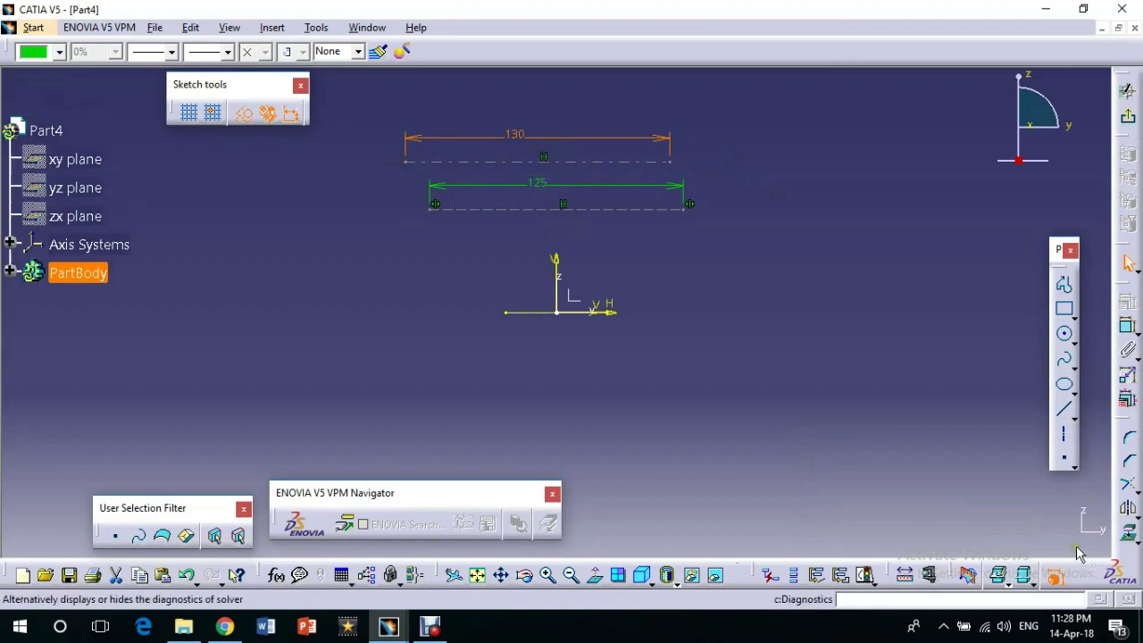
pyautogui.click(898, 250)
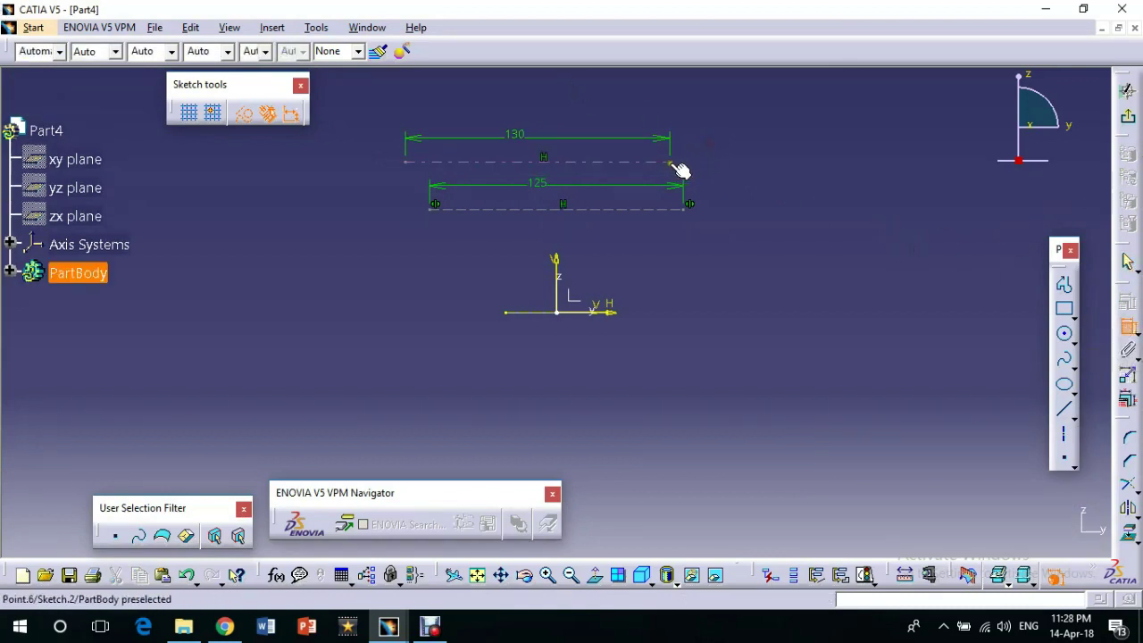
# - Re-dimension the 130 mm line symmetrically about the vertical axis
pyautogui.click(404, 164)
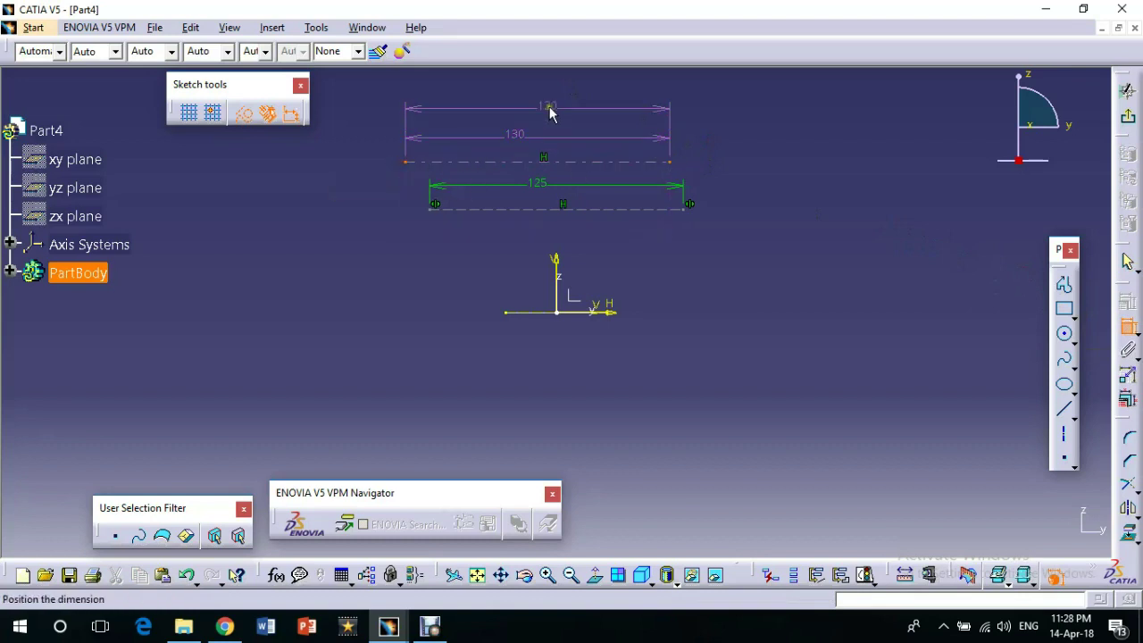
pyautogui.rightClick(551, 113)
pyautogui.click(609, 262)
pyautogui.click(609, 261)
pyautogui.click(556, 268)
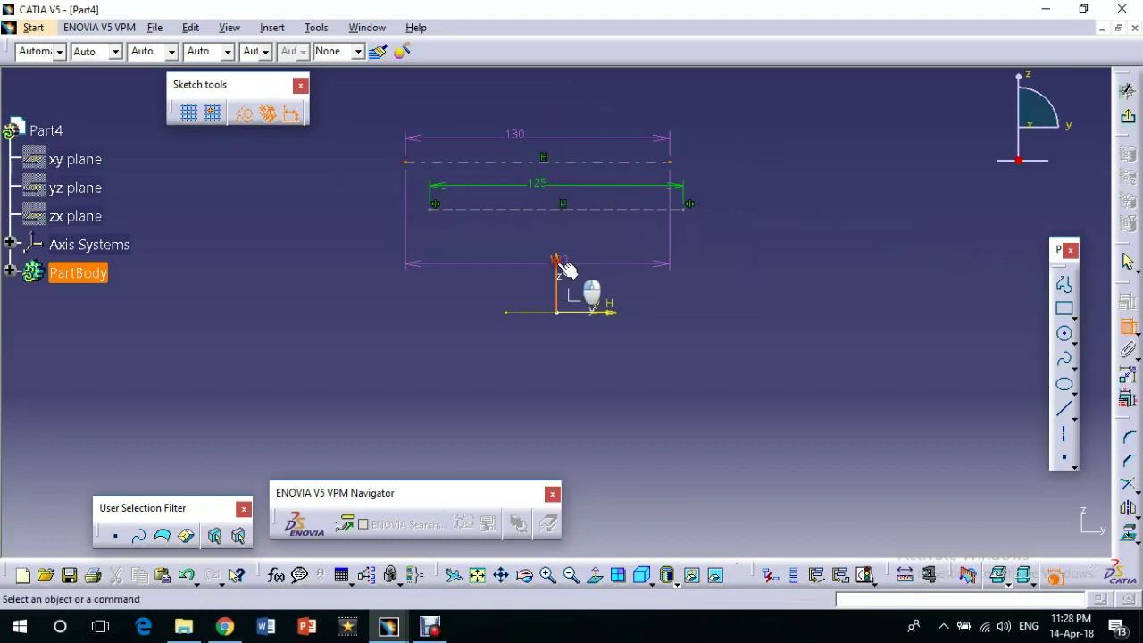
pyautogui.click(1128, 326)
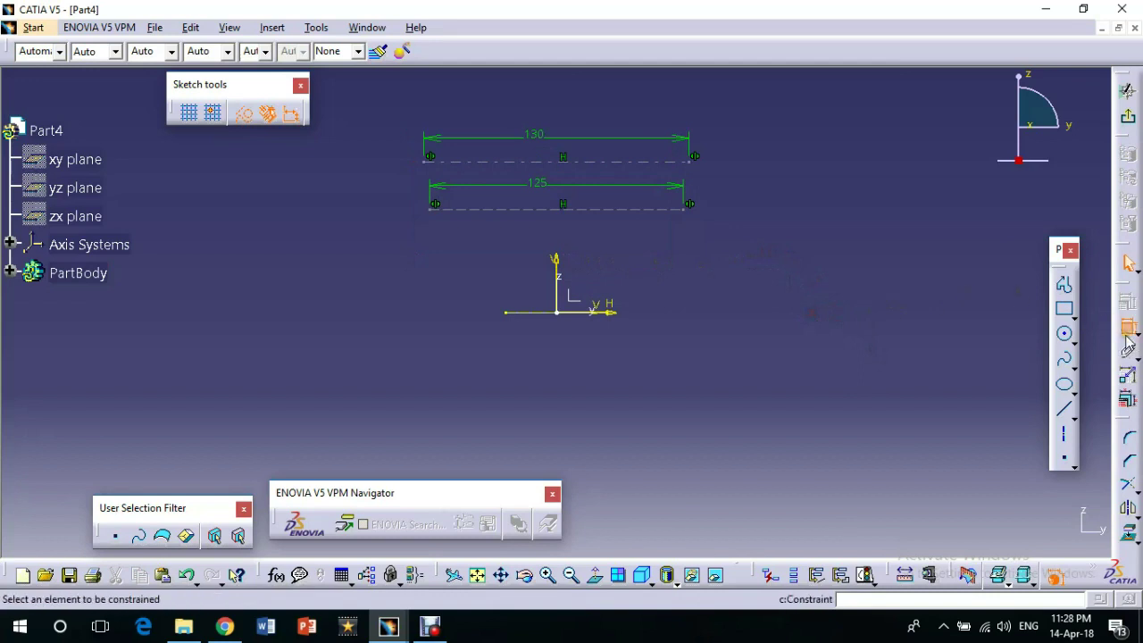
# - Set the top line's height above the H axis to 65 mm
pyautogui.click(614, 312)
pyautogui.click(612, 161)
pyautogui.click(729, 210)
pyautogui.doubleClick(730, 211)
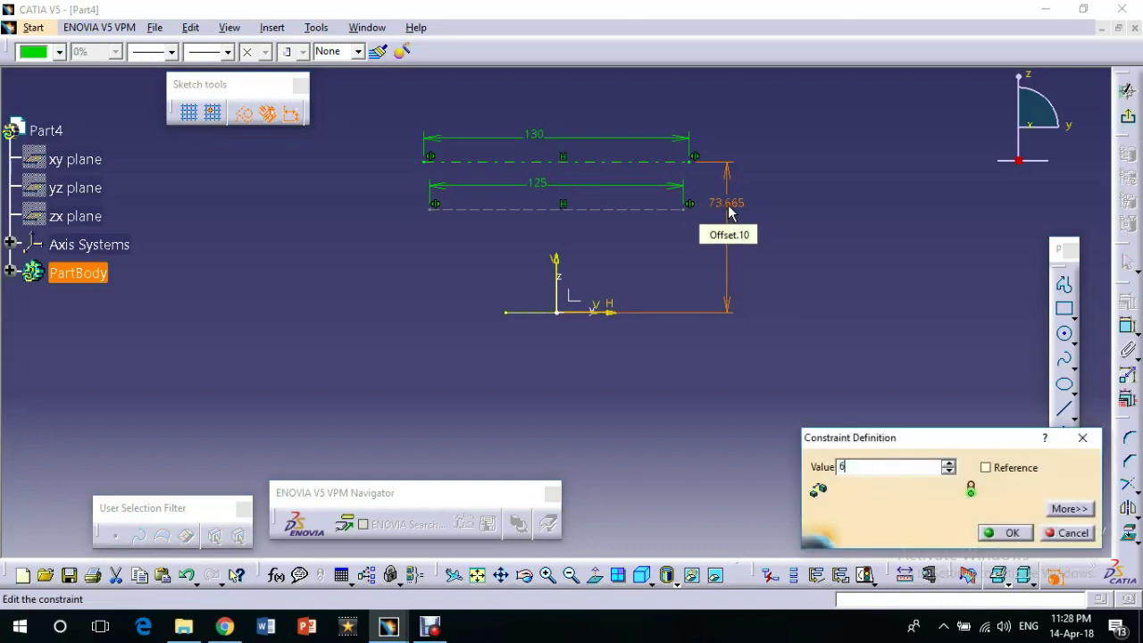
pyautogui.write('65')
pyautogui.press('Return')
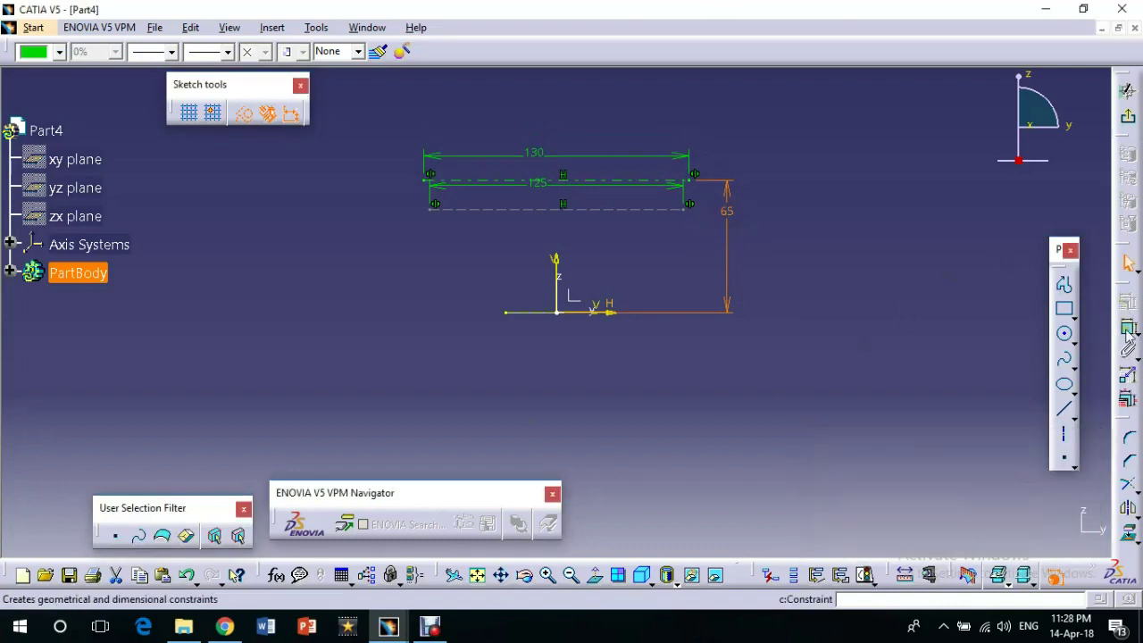
# - Constrain the distance between the two parallel lines to 25 mm
pyautogui.click(1128, 326)
pyautogui.click(614, 182)
pyautogui.click(632, 208)
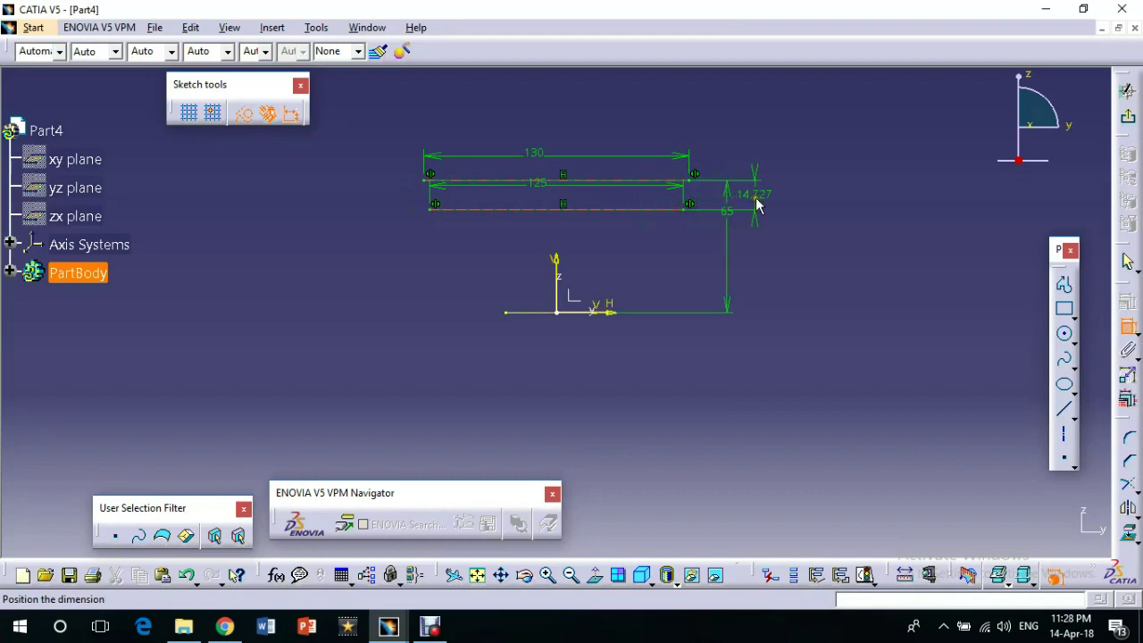
pyautogui.click(763, 205)
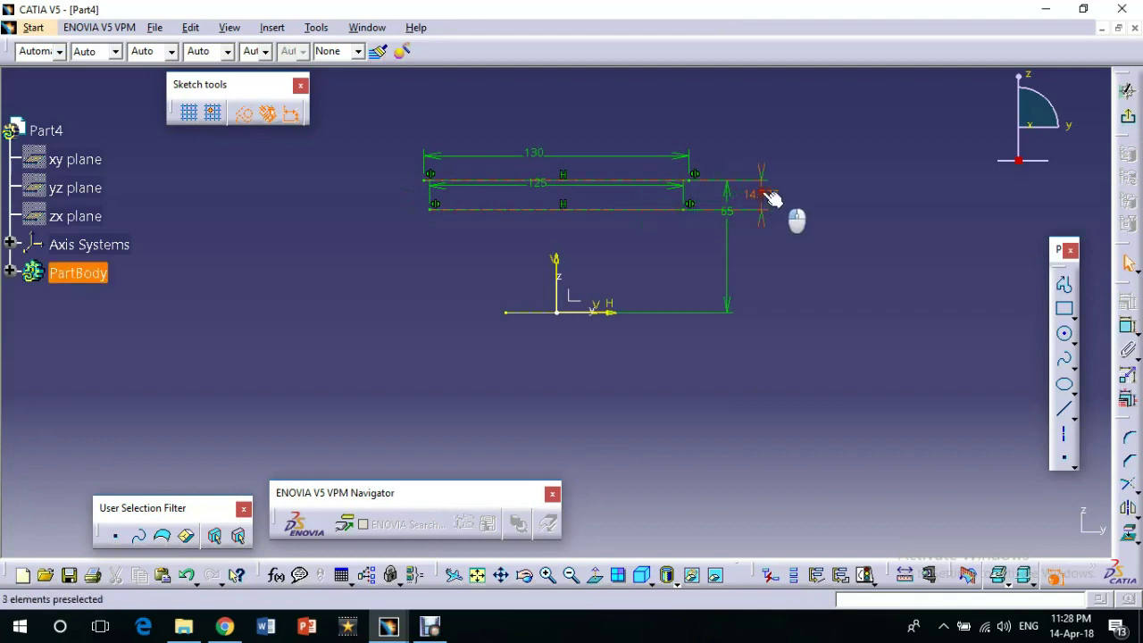
pyautogui.click(728, 227)
pyautogui.doubleClick(775, 210)
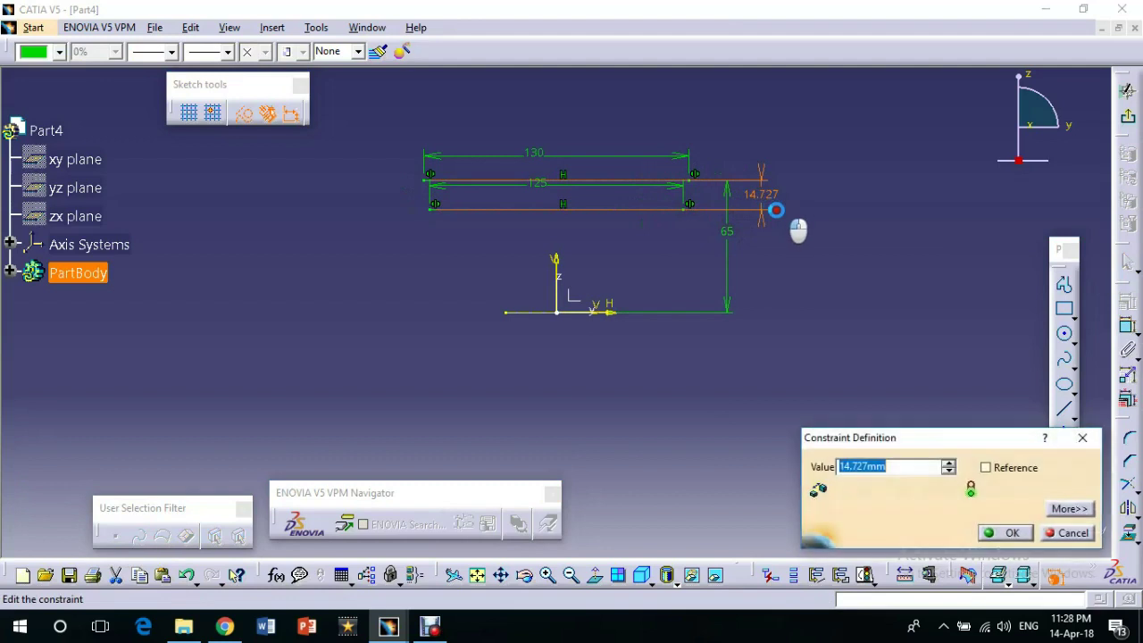
pyautogui.write('25')
pyautogui.press('Return')
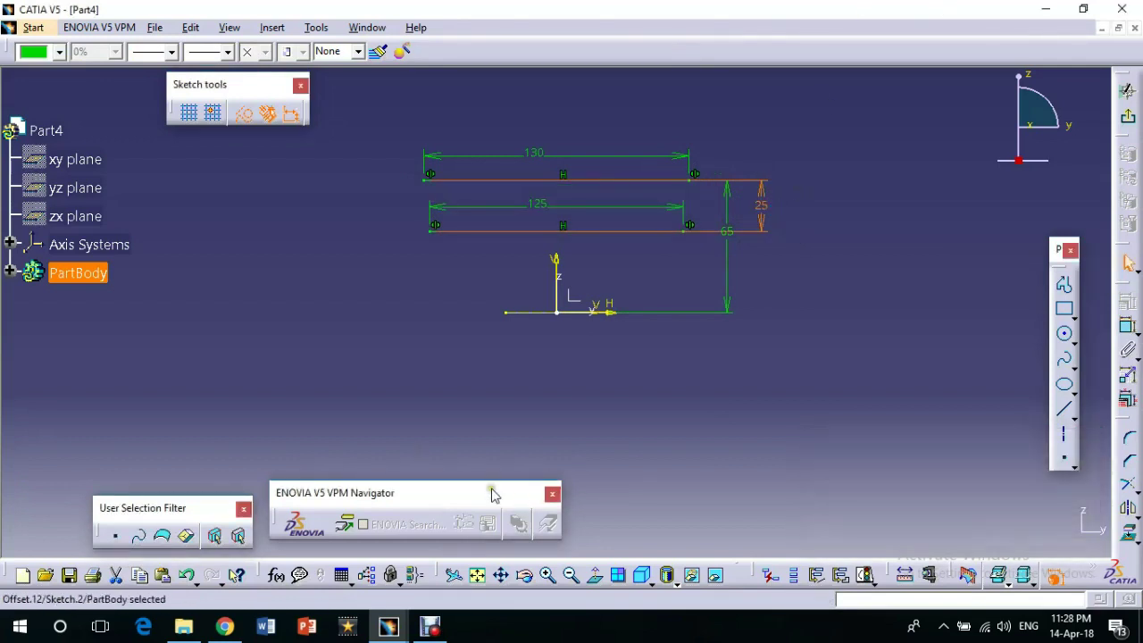
pyautogui.click(870, 294)
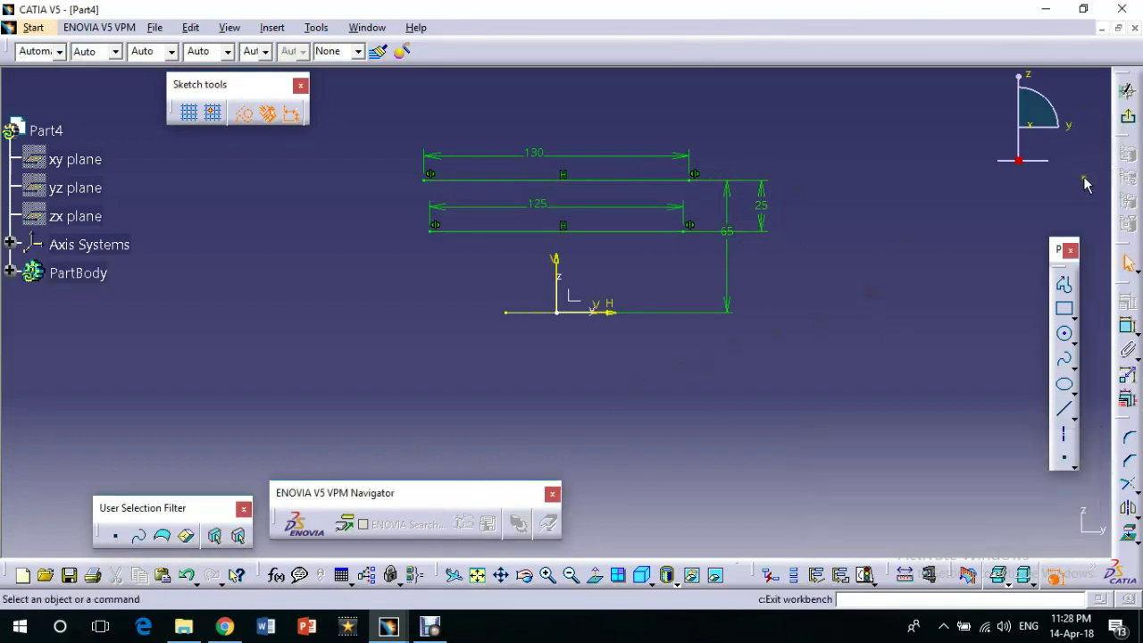
pyautogui.click(1074, 341)
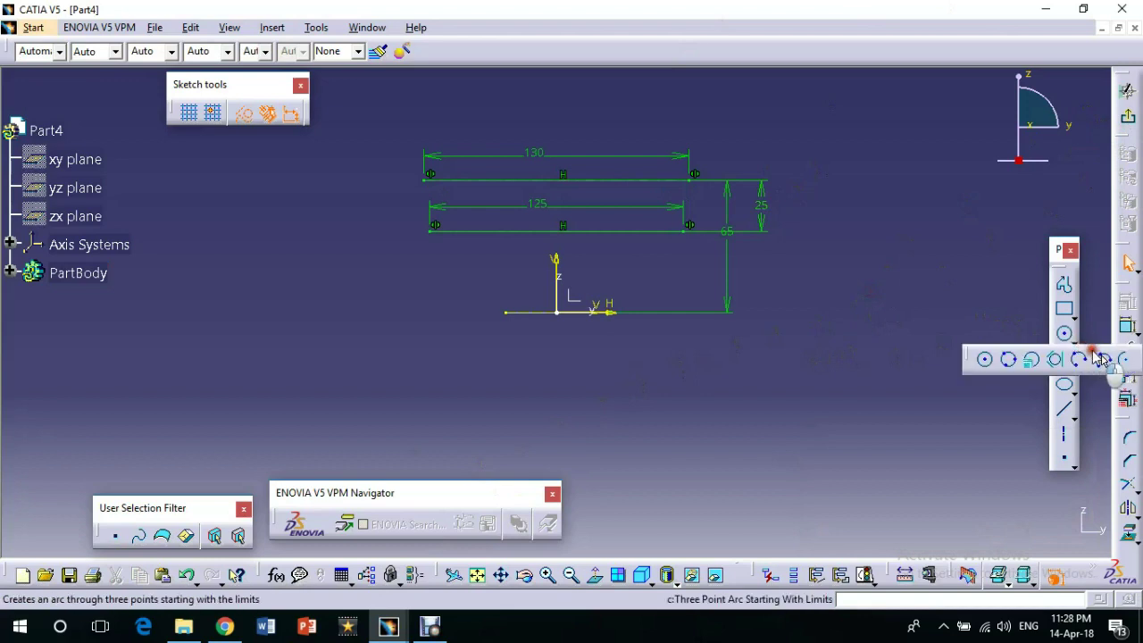
# - Draw a solid three-point arc from the base line to the 125 line's left end, radius 70 mm
pyautogui.click(1102, 359)
pyautogui.click(505, 311)
pyautogui.click(437, 235)
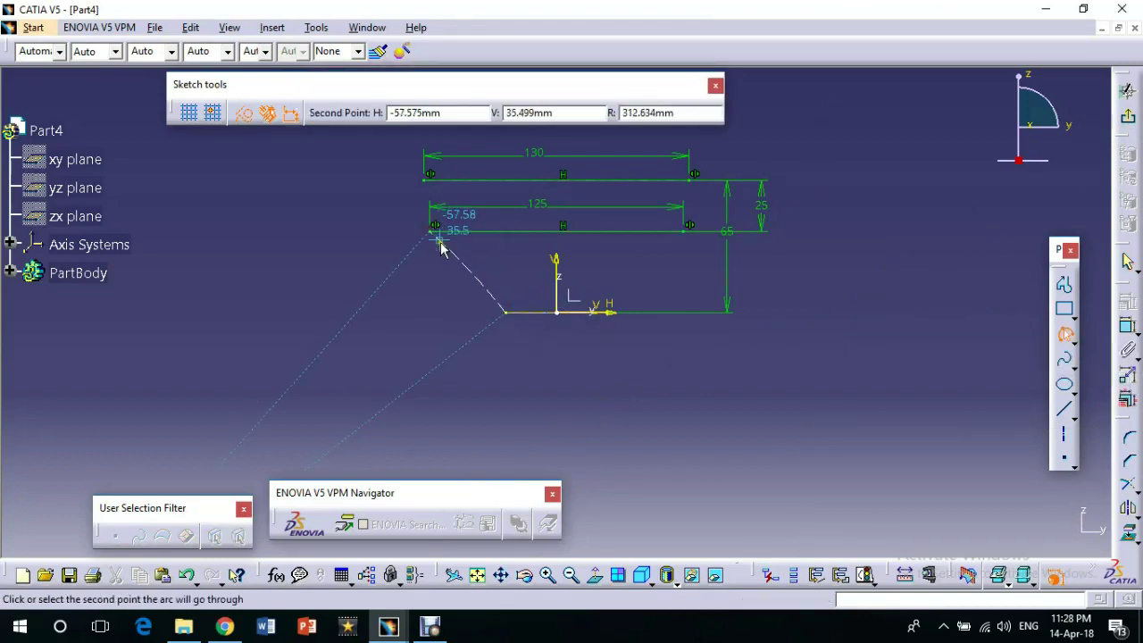
pyautogui.click(442, 259)
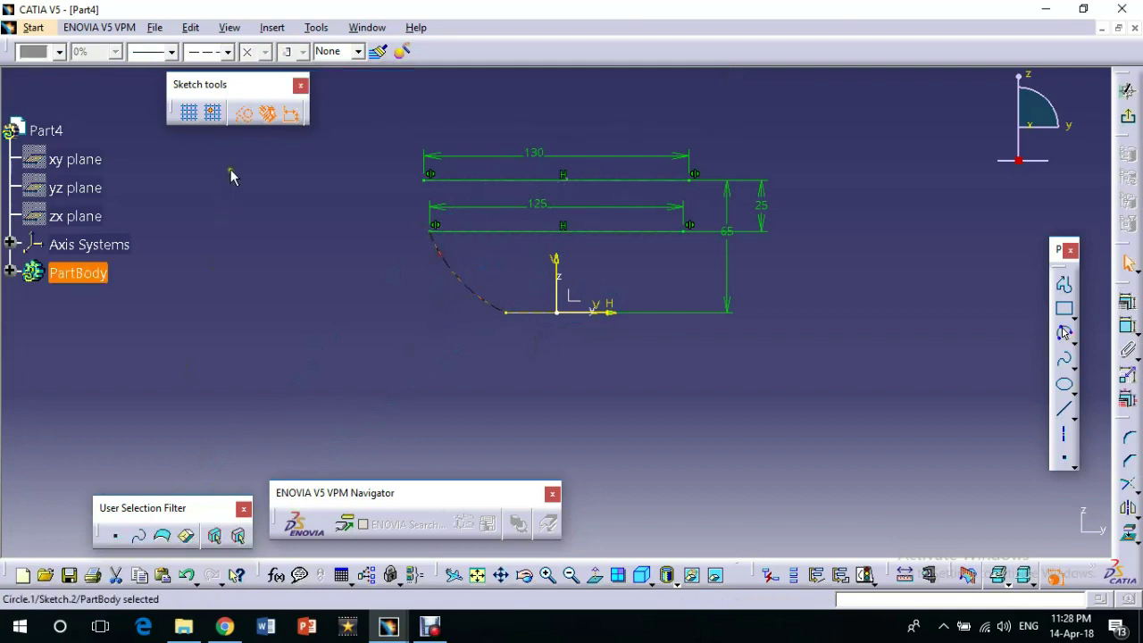
pyautogui.click(241, 113)
pyautogui.click(1128, 328)
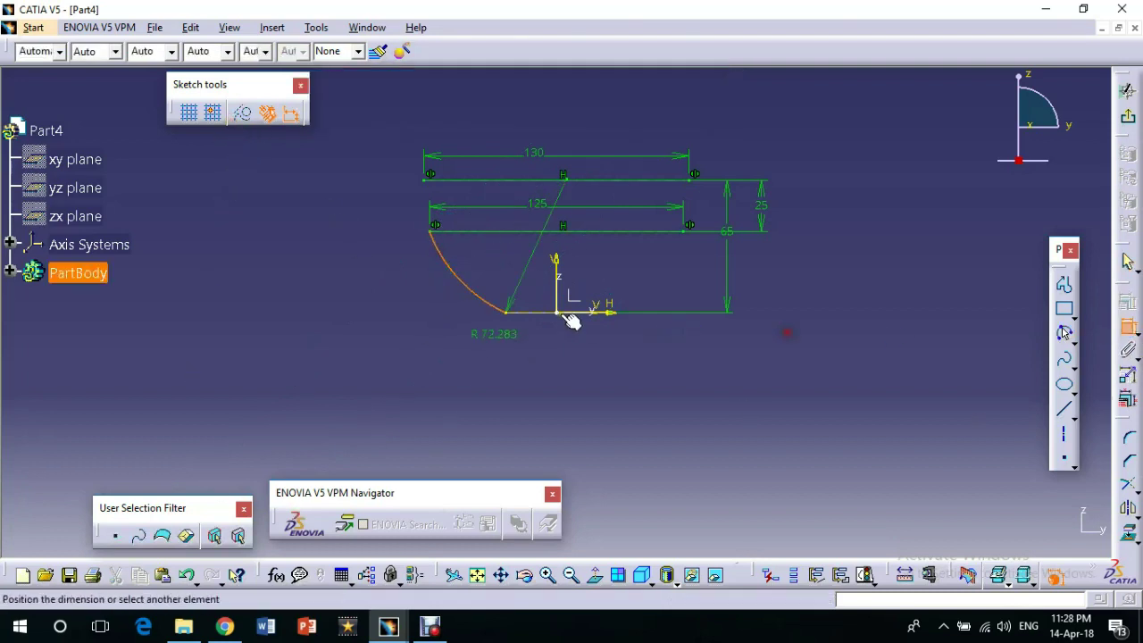
pyautogui.click(409, 308)
pyautogui.doubleClick(398, 309)
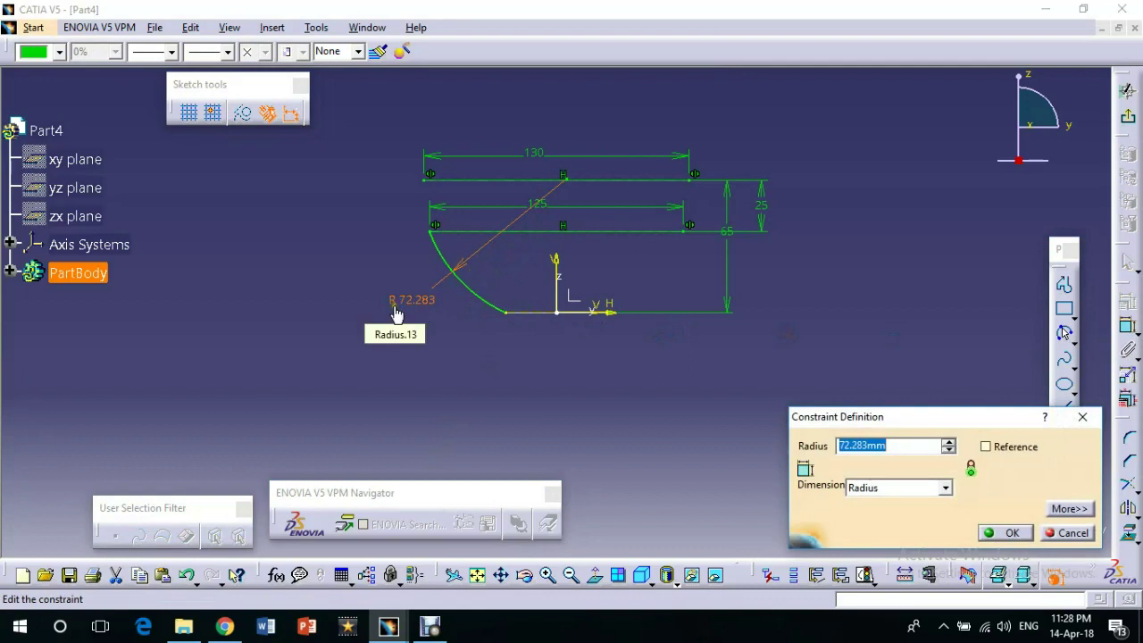
pyautogui.press('Return')
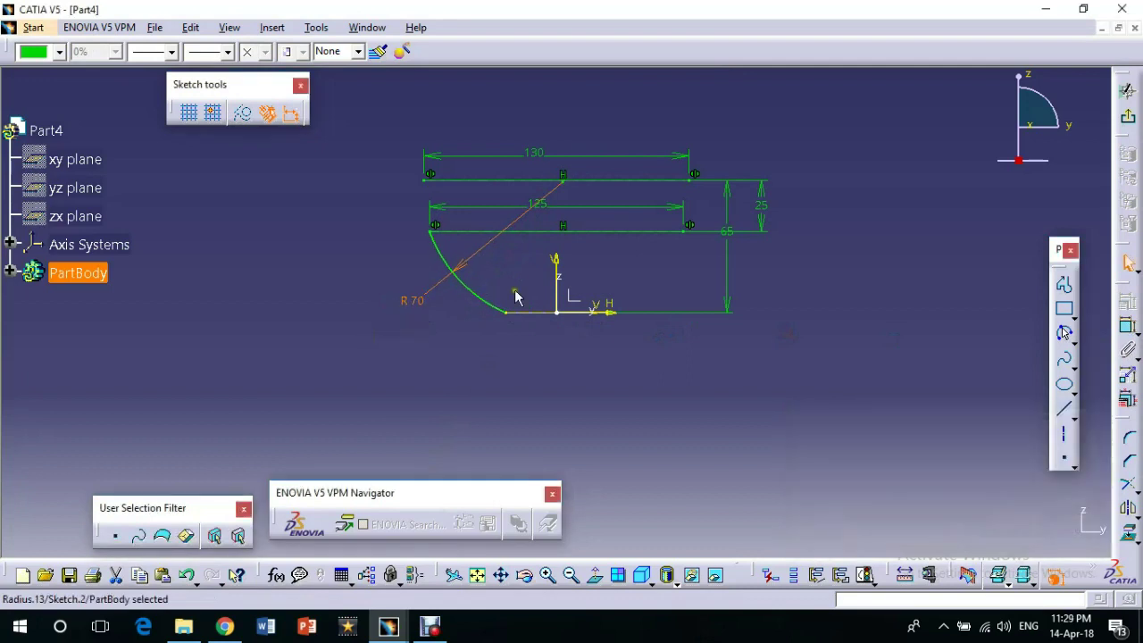
pyautogui.click(857, 283)
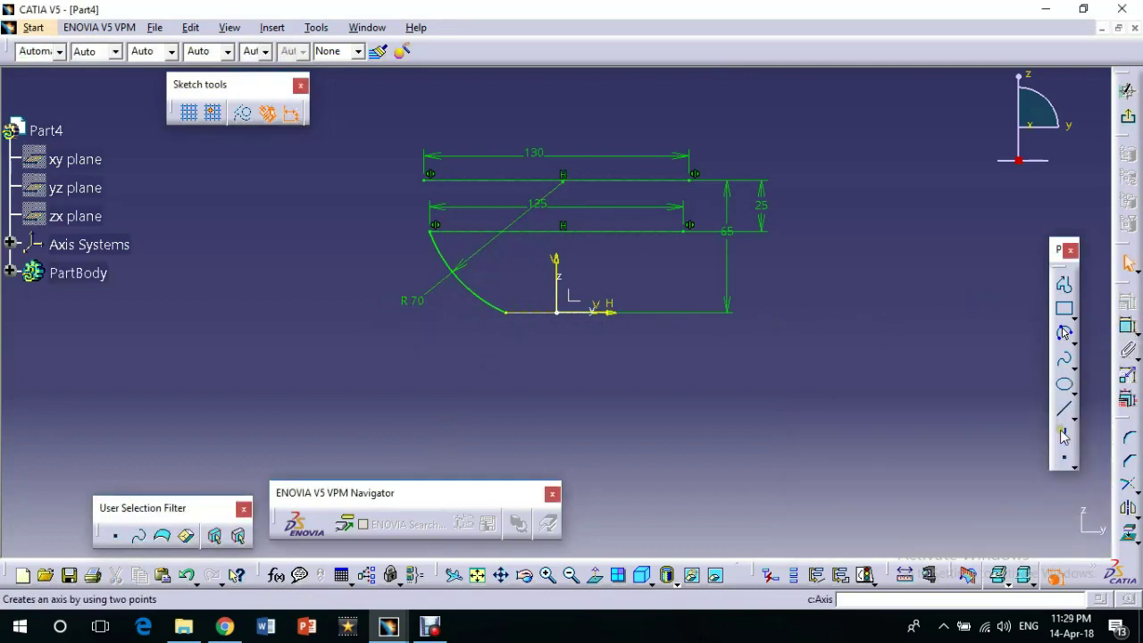
# - Draw a short three-point arc from the 130 line's left end down to the 125 line's end
pyautogui.click(1063, 332)
pyautogui.click(434, 227)
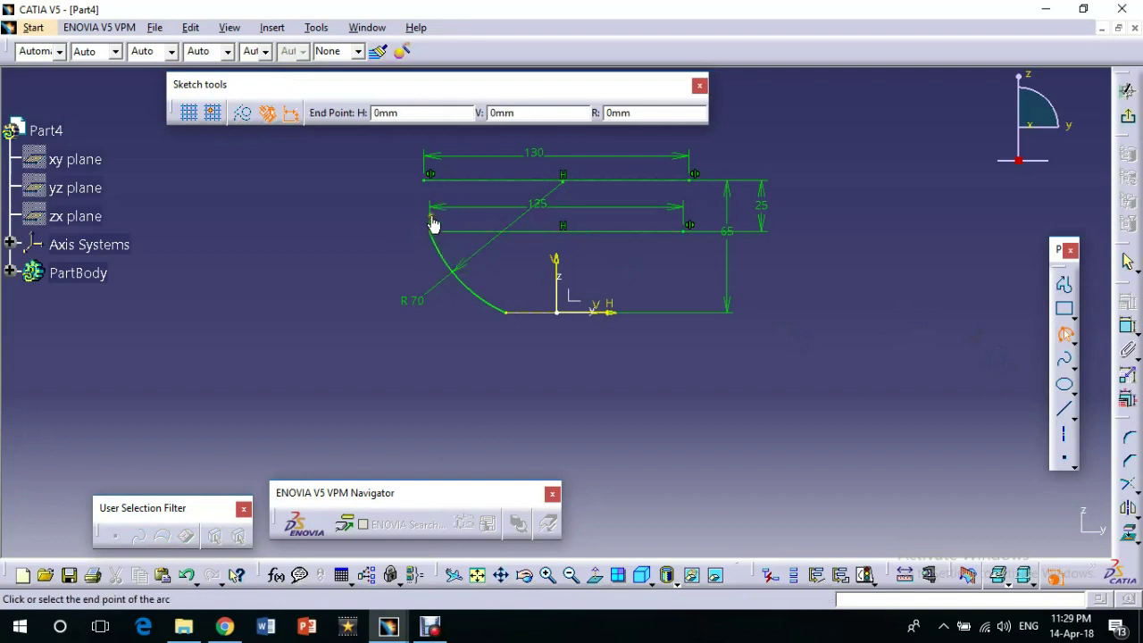
pyautogui.click(425, 180)
pyautogui.click(427, 205)
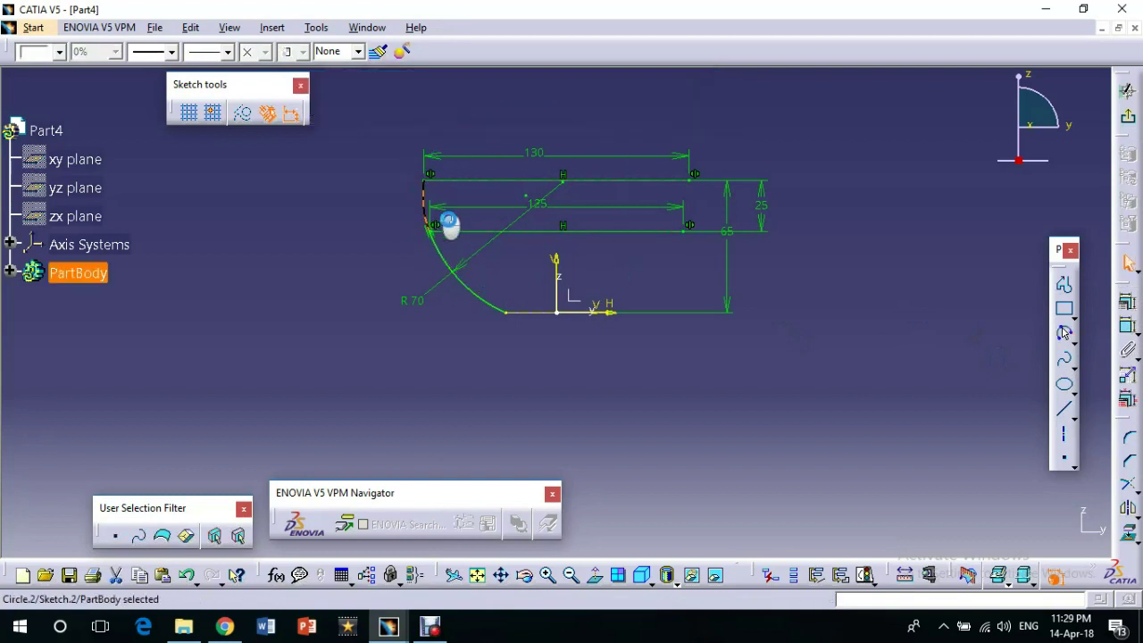
pyautogui.click(777, 284)
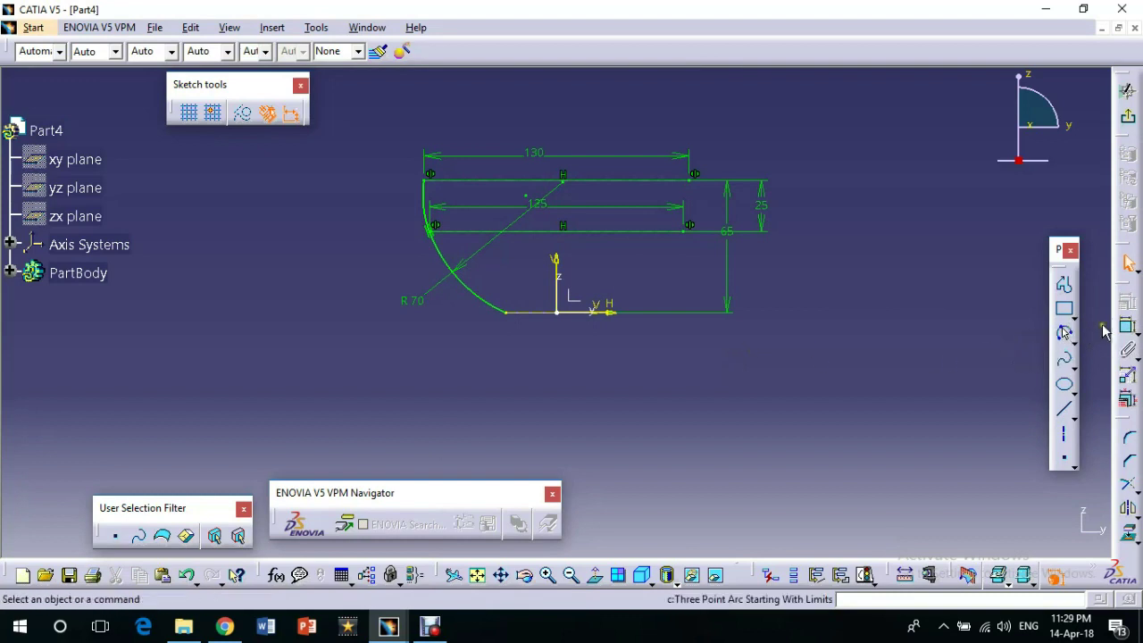
# - Add an R 50.564 radius dimension to the small arc, then delete it
pyautogui.click(431, 211)
pyautogui.click(371, 216)
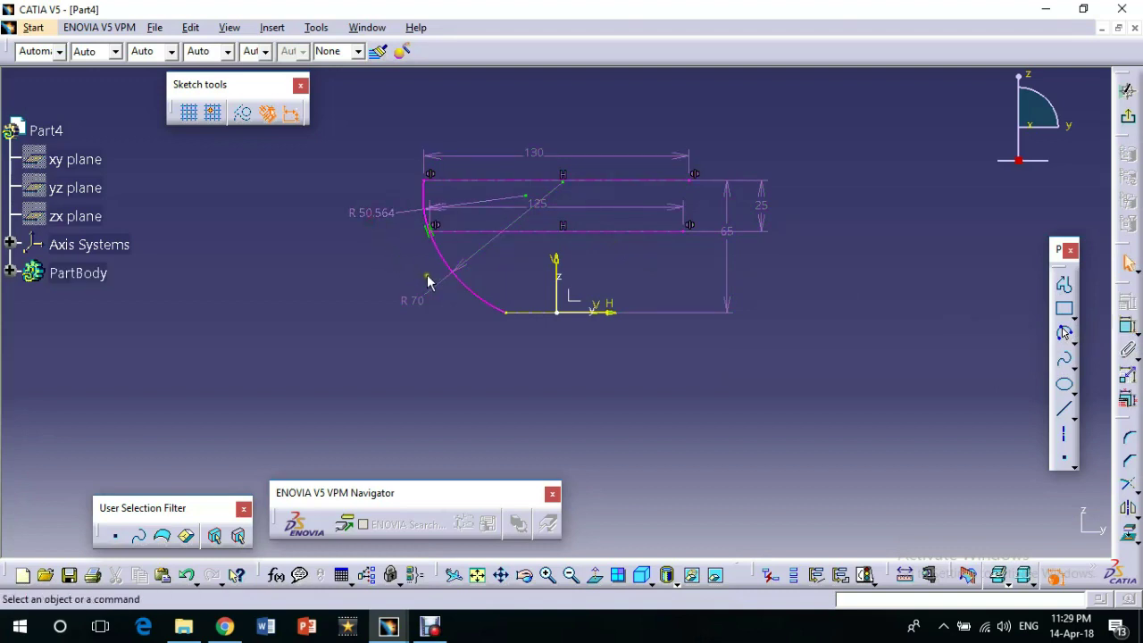
pyautogui.click(384, 212)
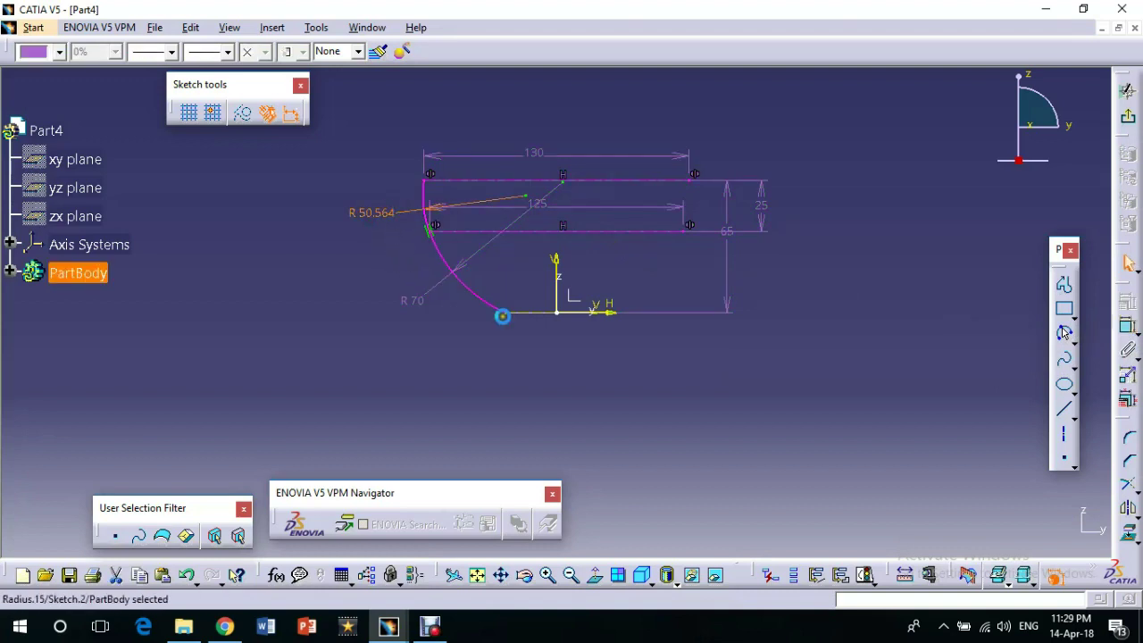
pyautogui.press('Delete')
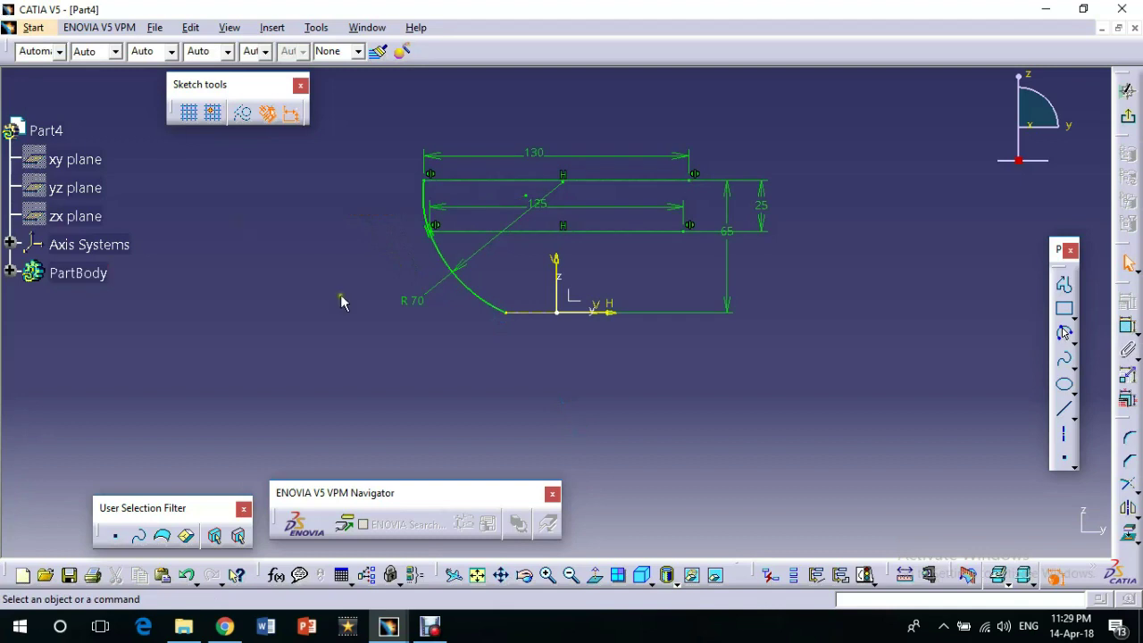
# - Exit the sketch and switch to the Generative Shape Design workbench
pyautogui.click(1131, 124)
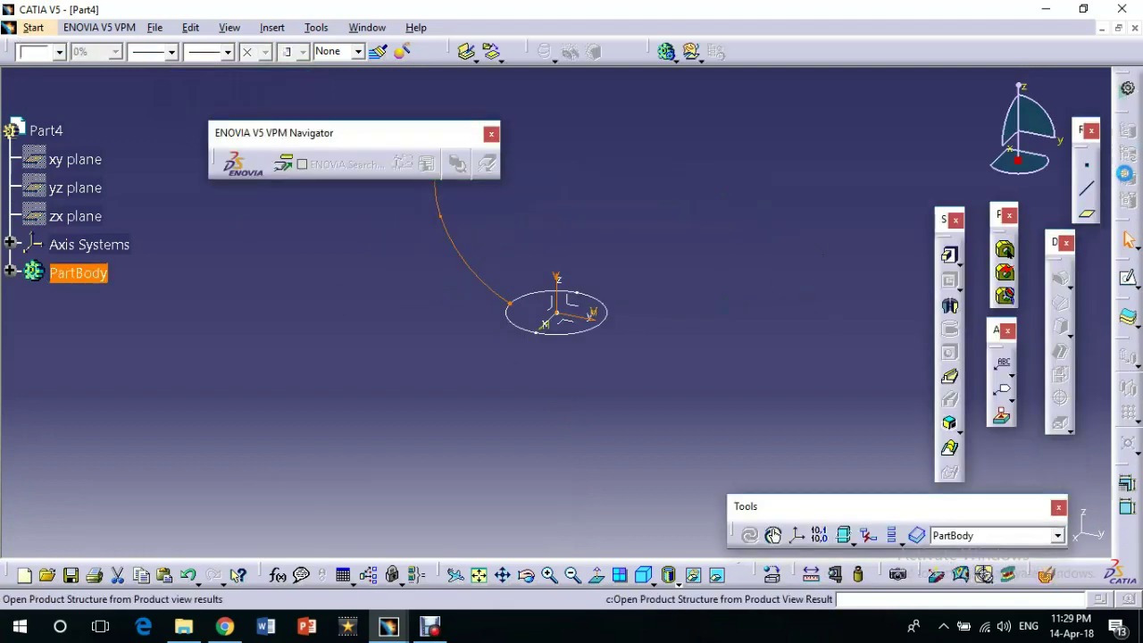
pyautogui.moveTo(552, 200); pyautogui.dragTo(479, 266, button='middle')
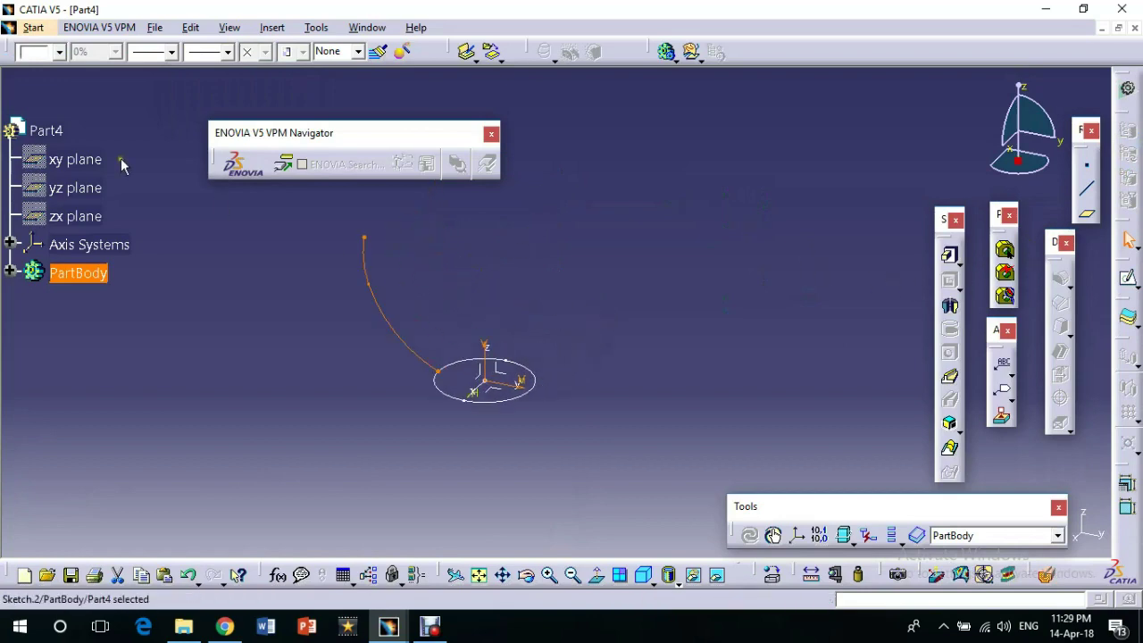
pyautogui.click(35, 27)
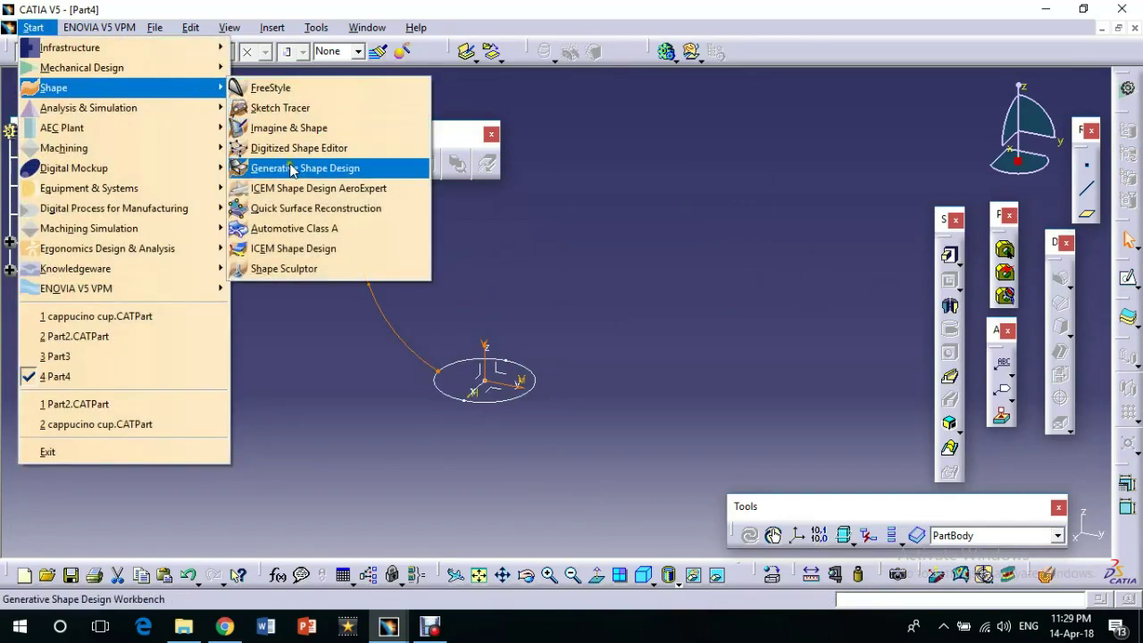
pyautogui.click(368, 166)
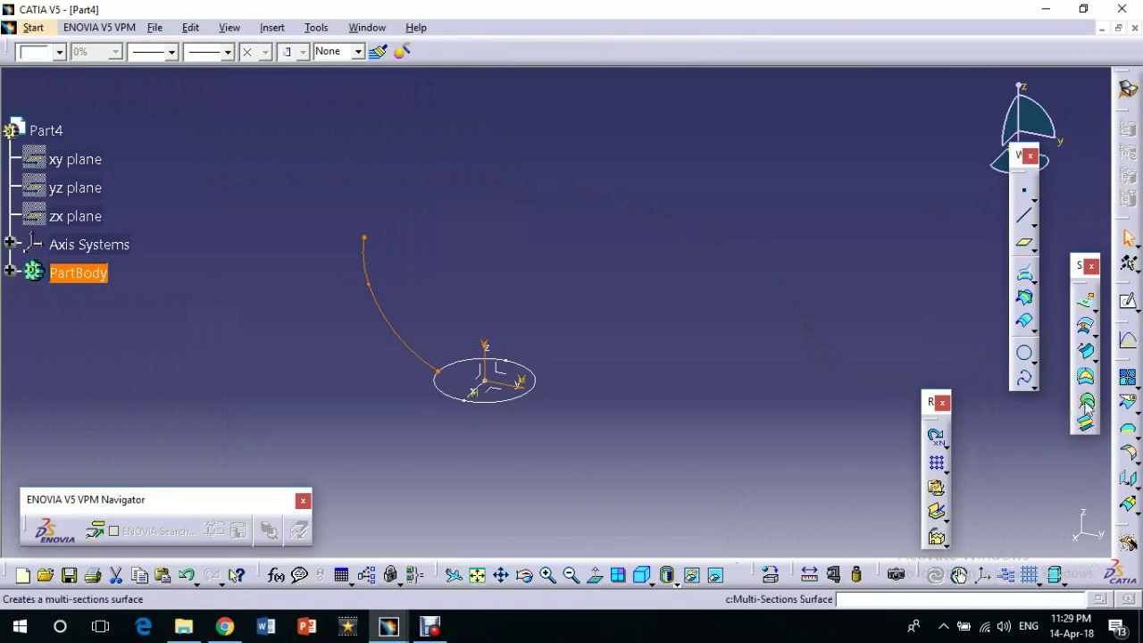
# - Create a fill surface on the circle with Sketch.1 as its only boundary
pyautogui.click(1085, 375)
pyautogui.click(515, 398)
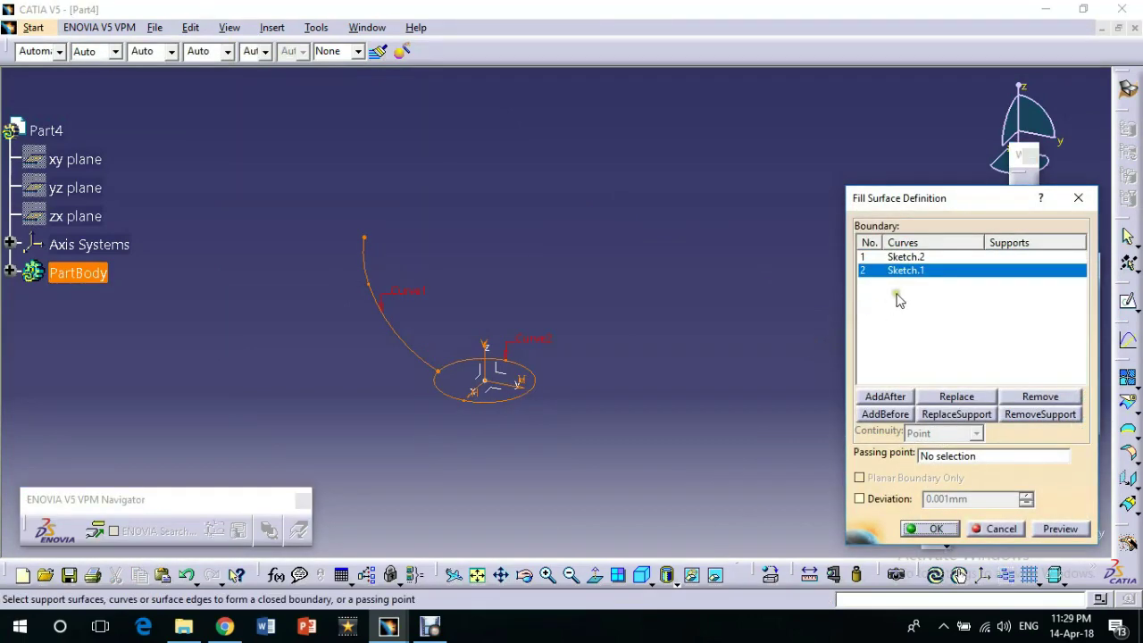
pyautogui.click(915, 258)
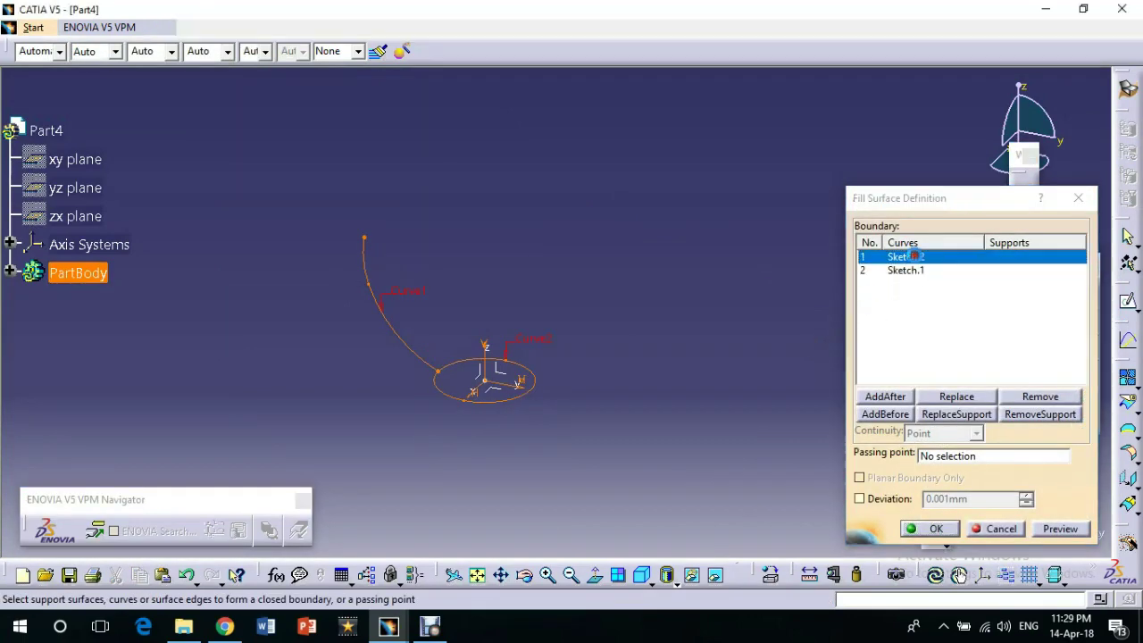
pyautogui.click(1041, 397)
pyautogui.click(934, 529)
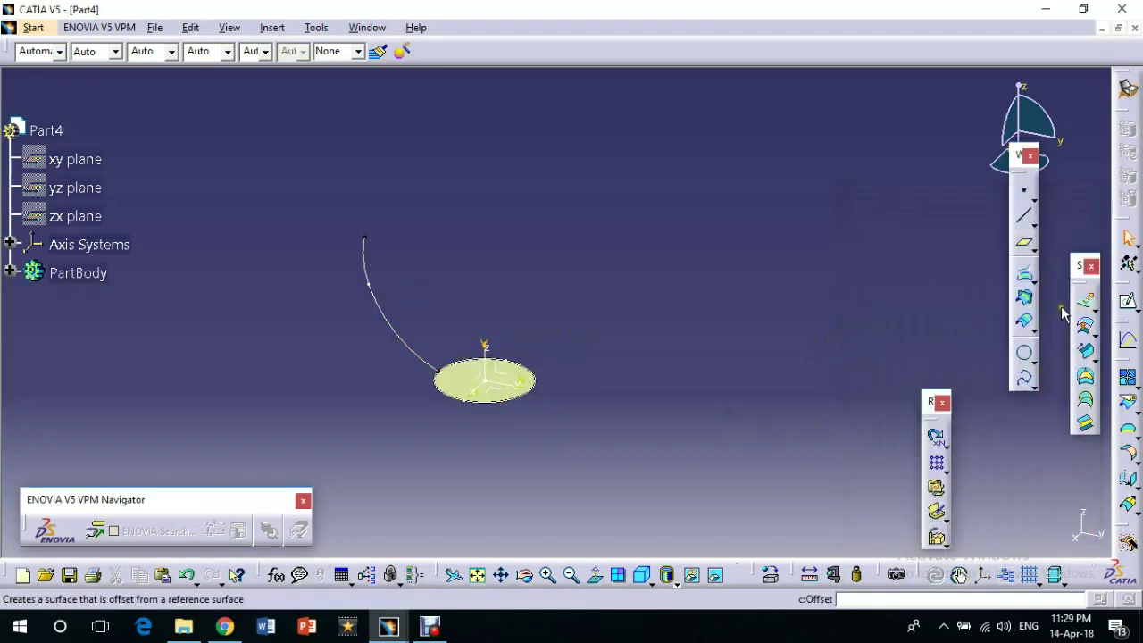
pyautogui.click(1084, 350)
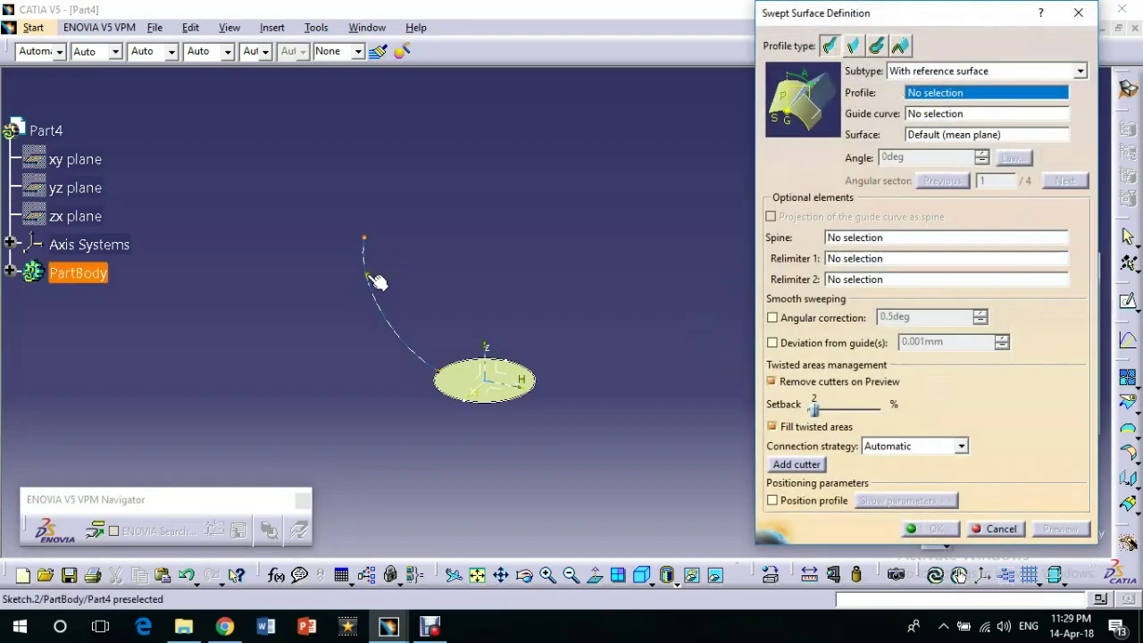
# - Sweep Sketch.2 as profile along Sketch.1 as guide to form Sweep.1, then select it
pyautogui.click(375, 303)
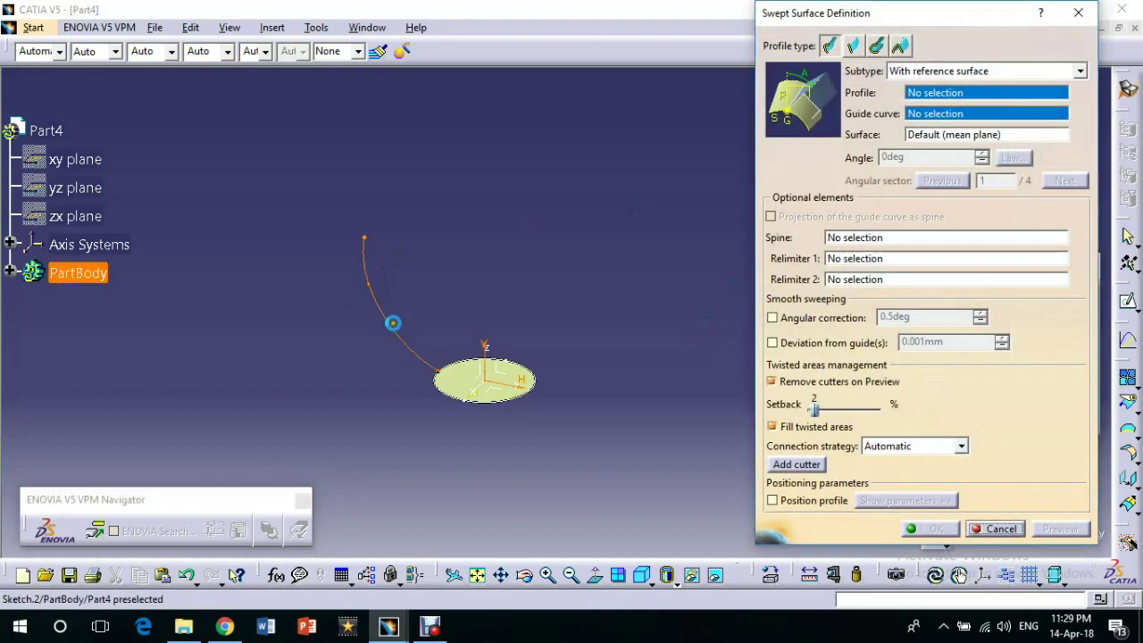
pyautogui.click(500, 398)
pyautogui.click(935, 528)
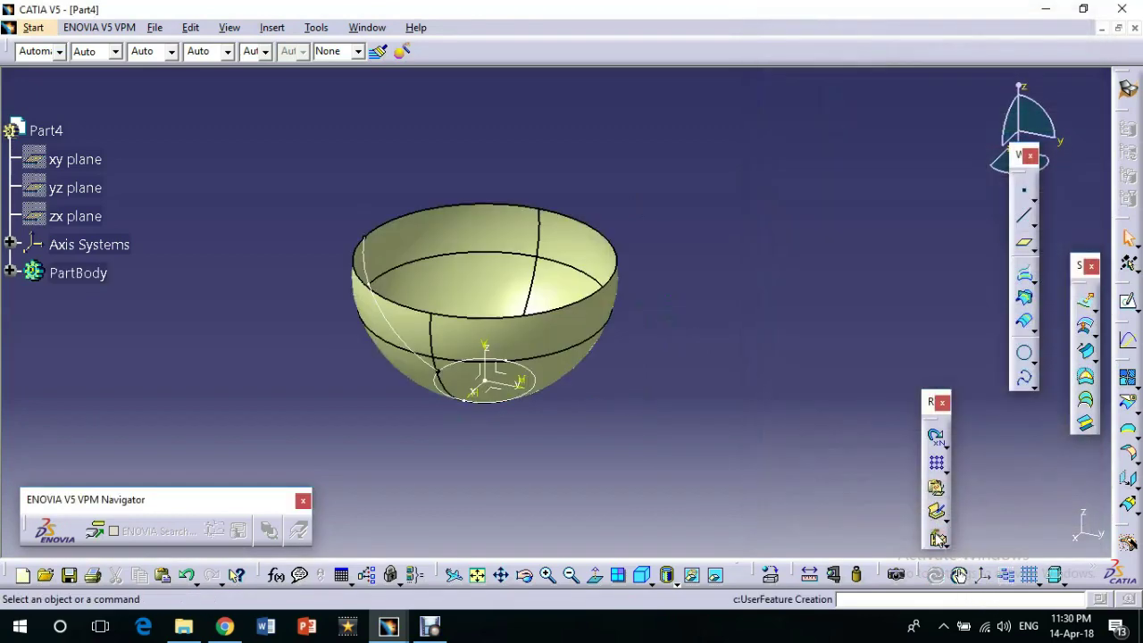
pyautogui.click(550, 344)
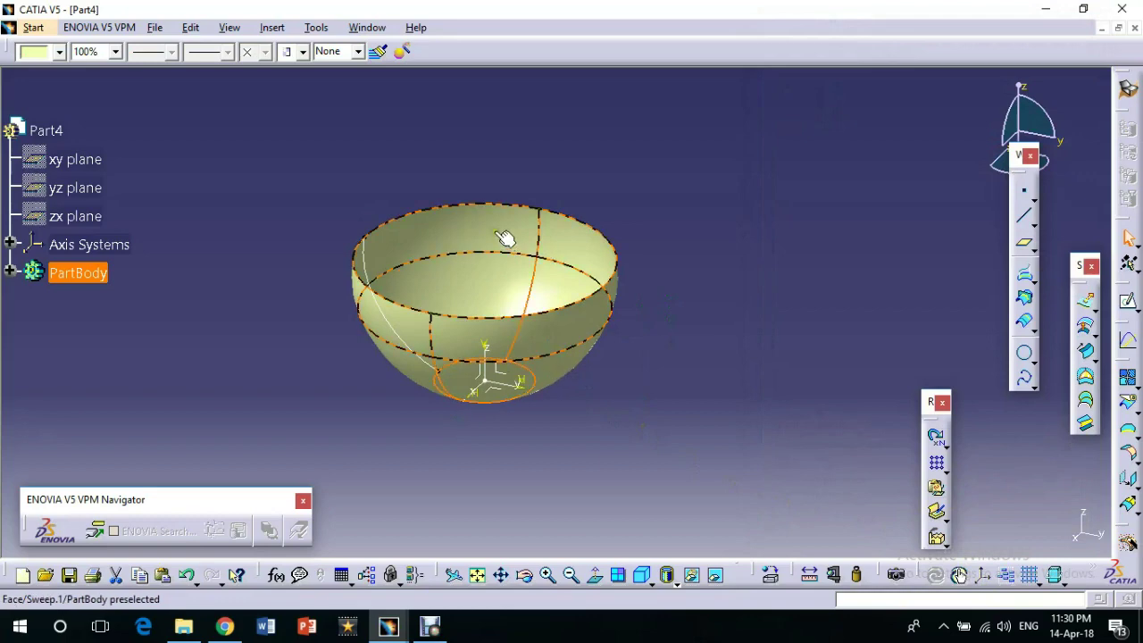
# - Colour the swept bowl surface green
pyautogui.click(40, 51)
pyautogui.click(55, 263)
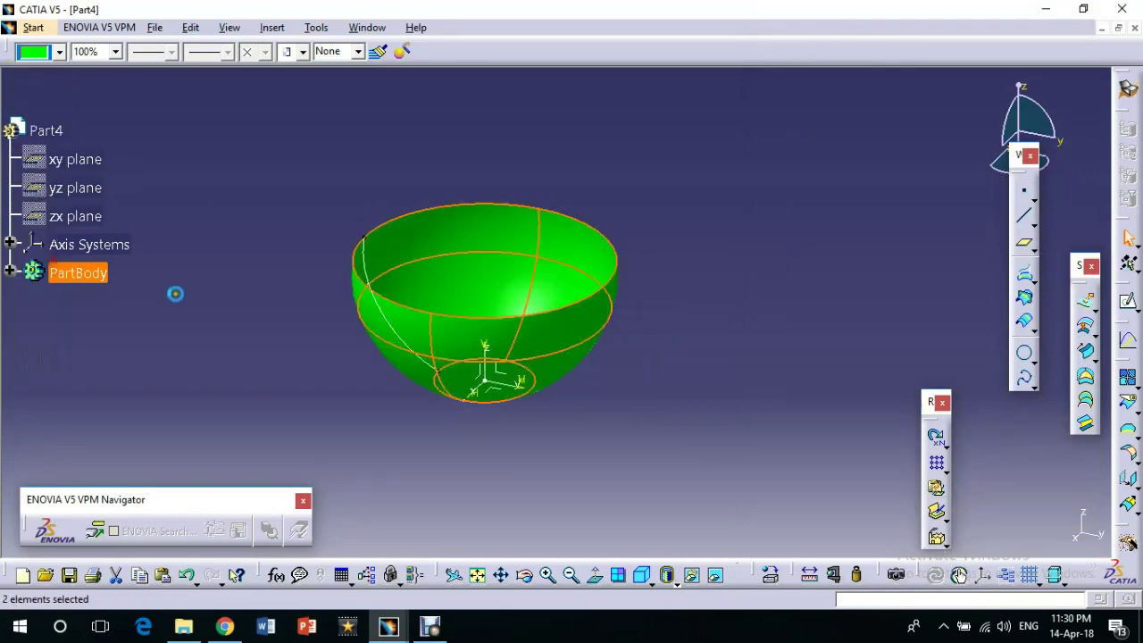
pyautogui.click(676, 217)
# - Colour the flat fill base face dark green
pyautogui.moveTo(568, 240)
pyautogui.keyDown('ctrl'); pyautogui.mouseDown(button='middle')
pyautogui.moveTo(523, 301)
pyautogui.moveTo(538, 276)
pyautogui.moveTo(497, 95)
pyautogui.mouseUp(button='middle'); pyautogui.keyUp('ctrl')
pyautogui.click(482, 375)
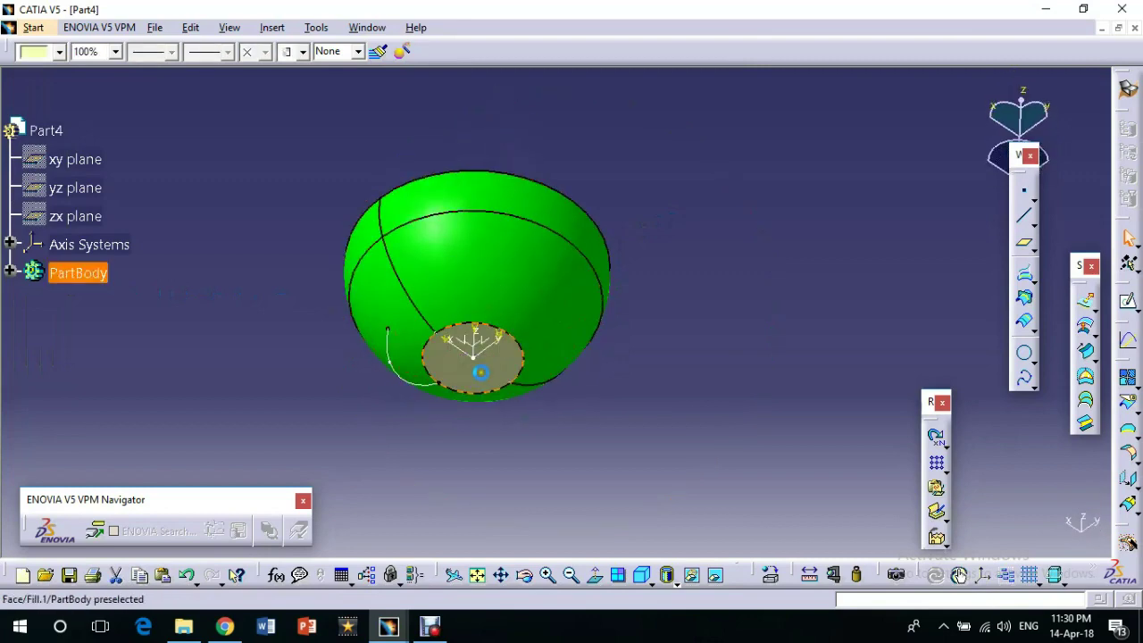
pyautogui.click(59, 53)
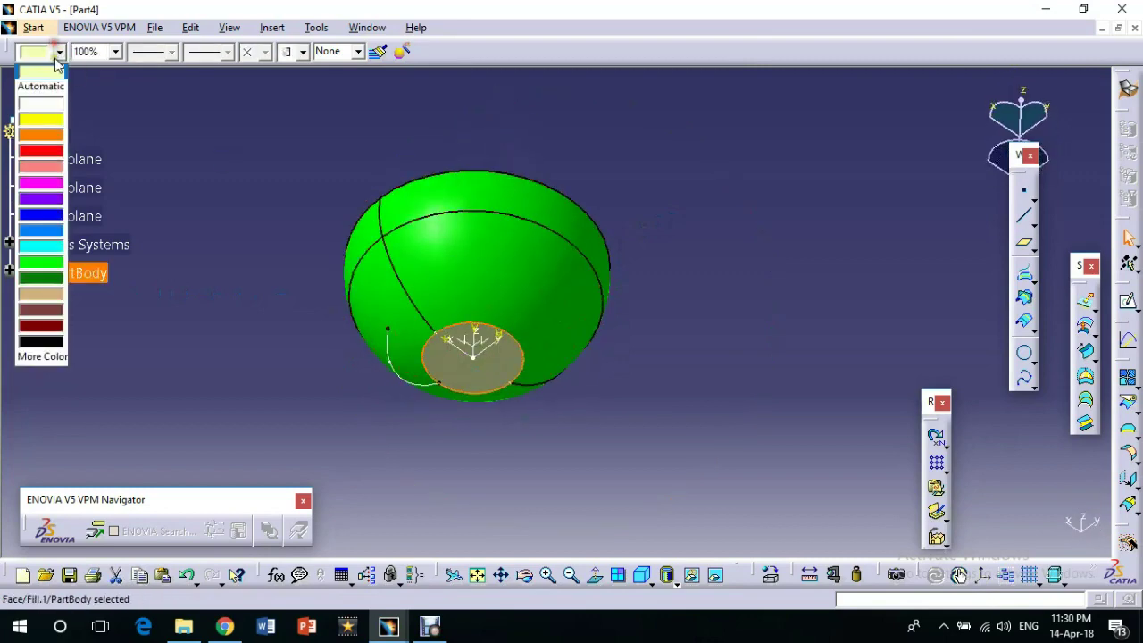
pyautogui.click(40, 284)
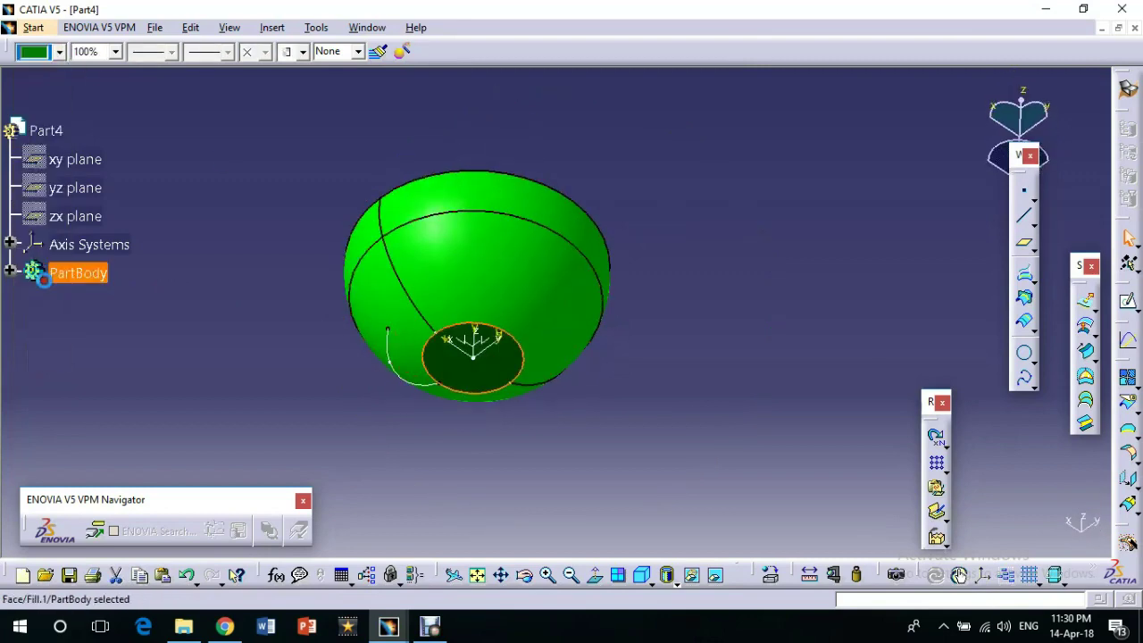
pyautogui.click(654, 201)
pyautogui.moveTo(457, 106); pyautogui.dragTo(603, 310, button='middle')
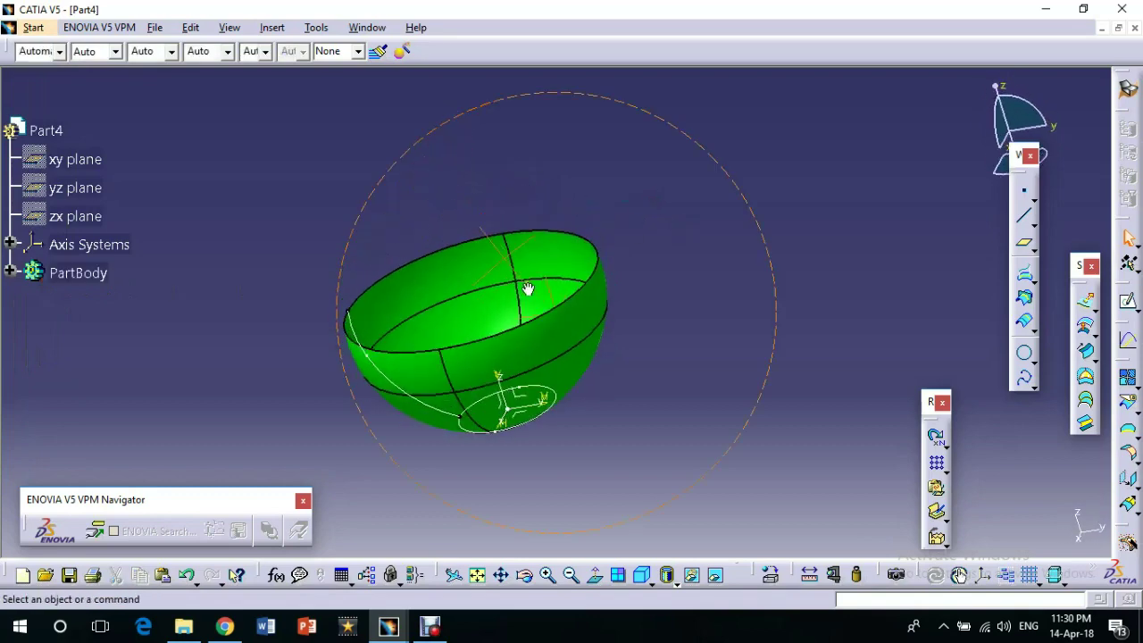
# - Switch to Part Design and thicken the bowl sweep by 3 mm in the reversed, inward direction
pyautogui.click(33, 28)
pyautogui.click(272, 69)
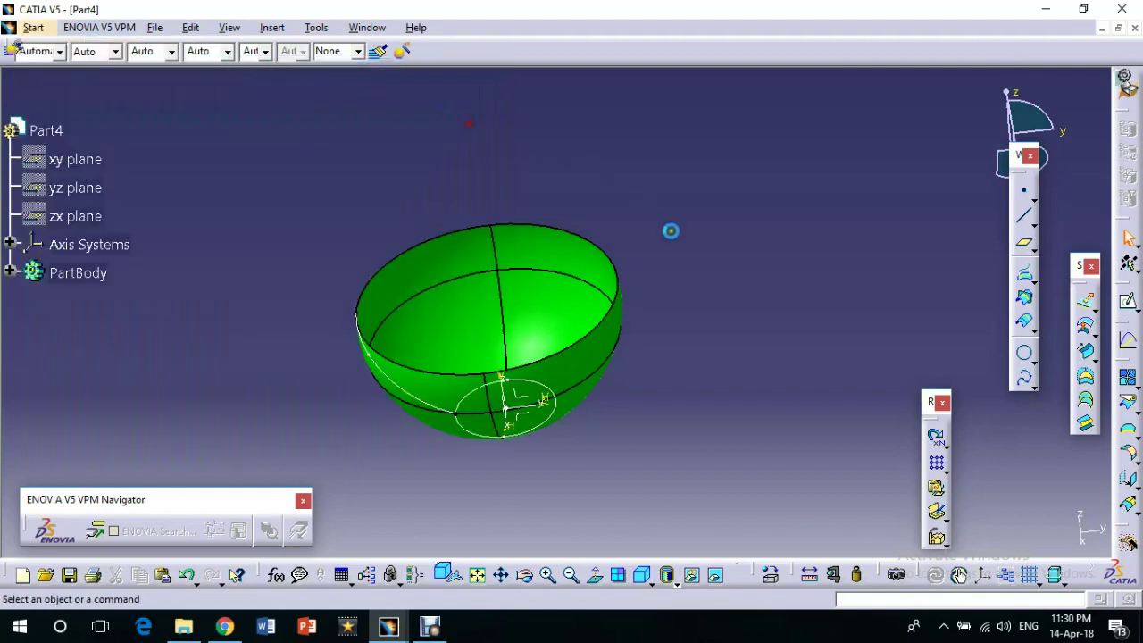
pyautogui.click(1128, 368)
pyautogui.write('3')
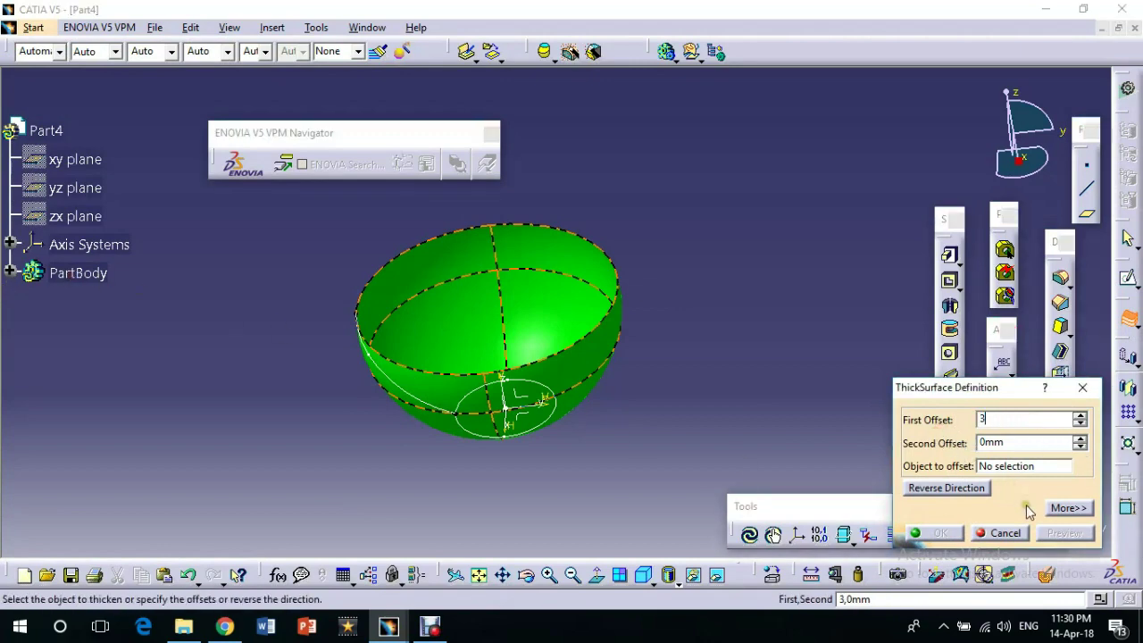
pyautogui.click(1006, 466)
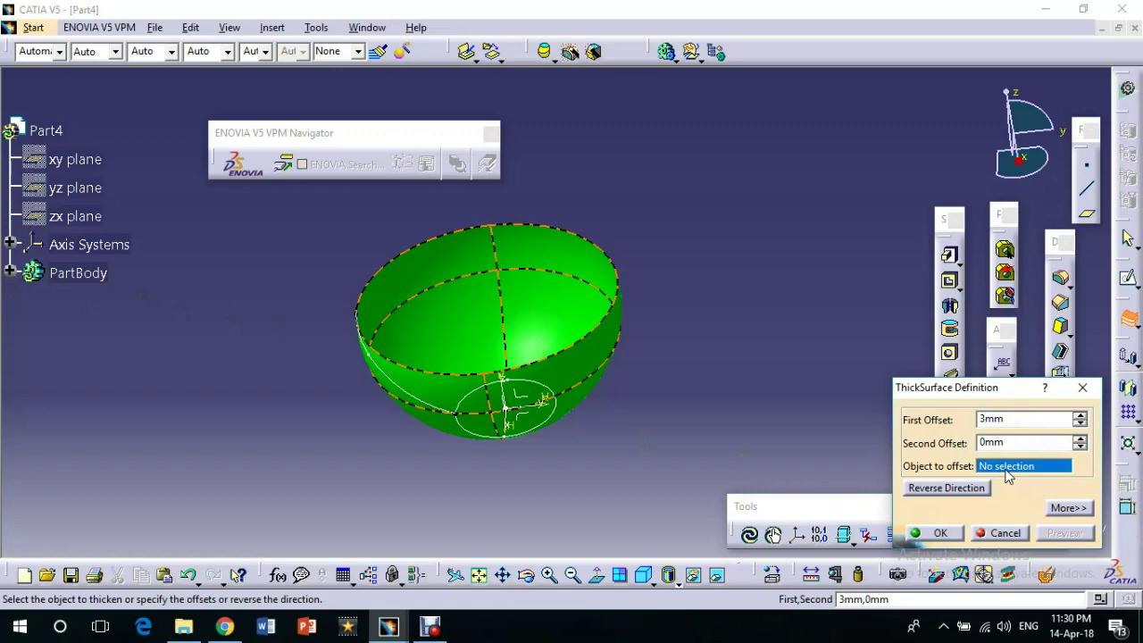
pyautogui.moveTo(699, 416); pyautogui.dragTo(420, 308, button='middle')
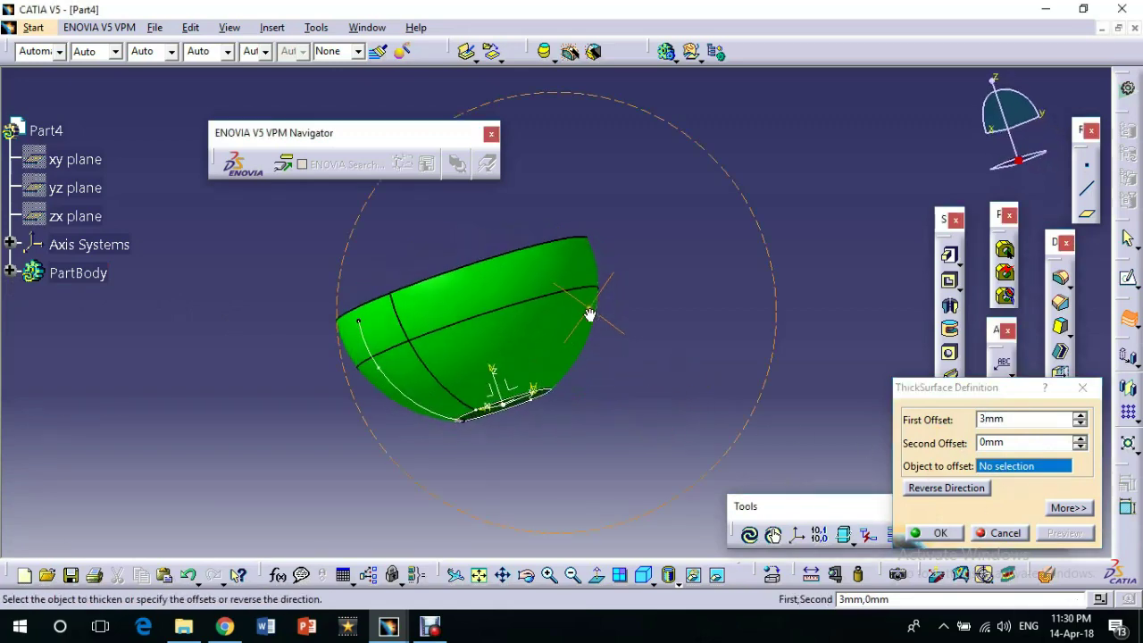
pyautogui.click(458, 325)
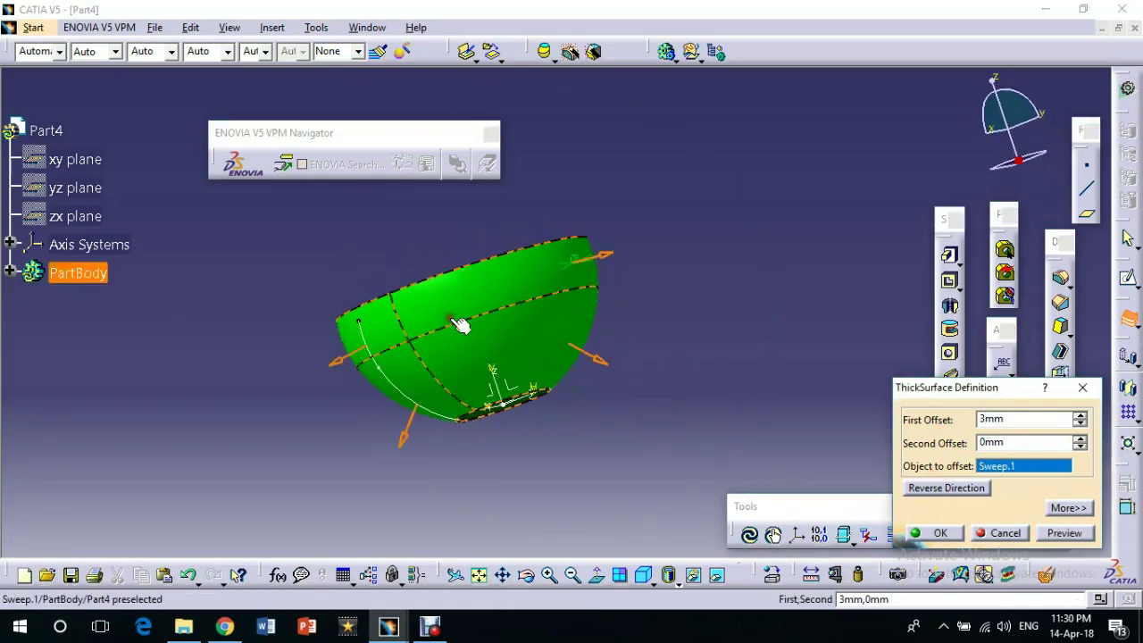
pyautogui.click(605, 261)
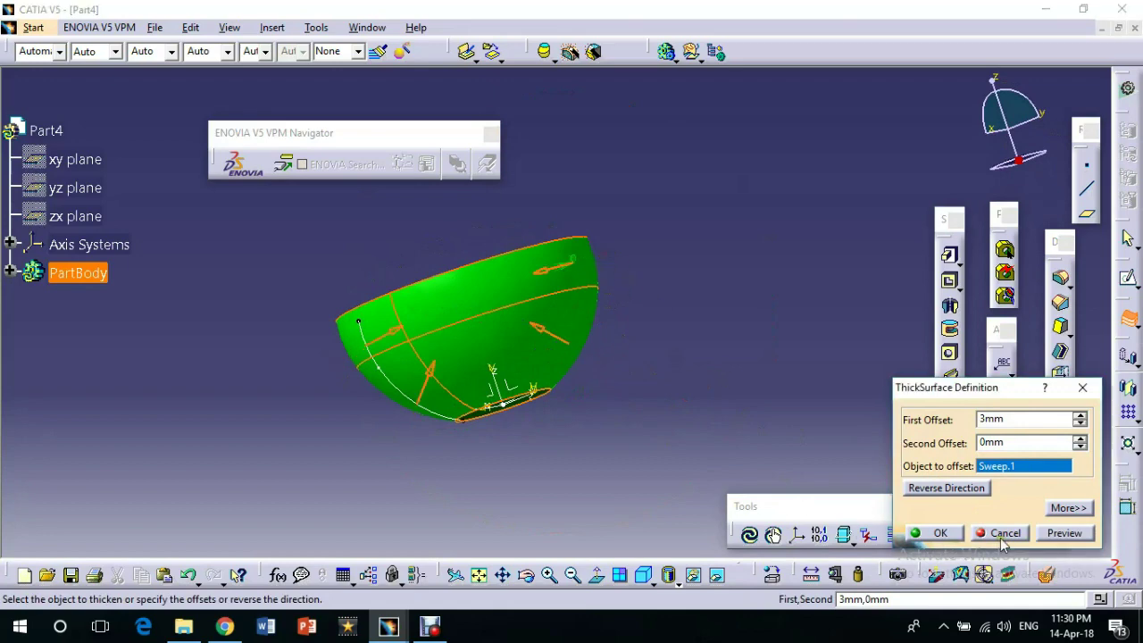
pyautogui.click(925, 533)
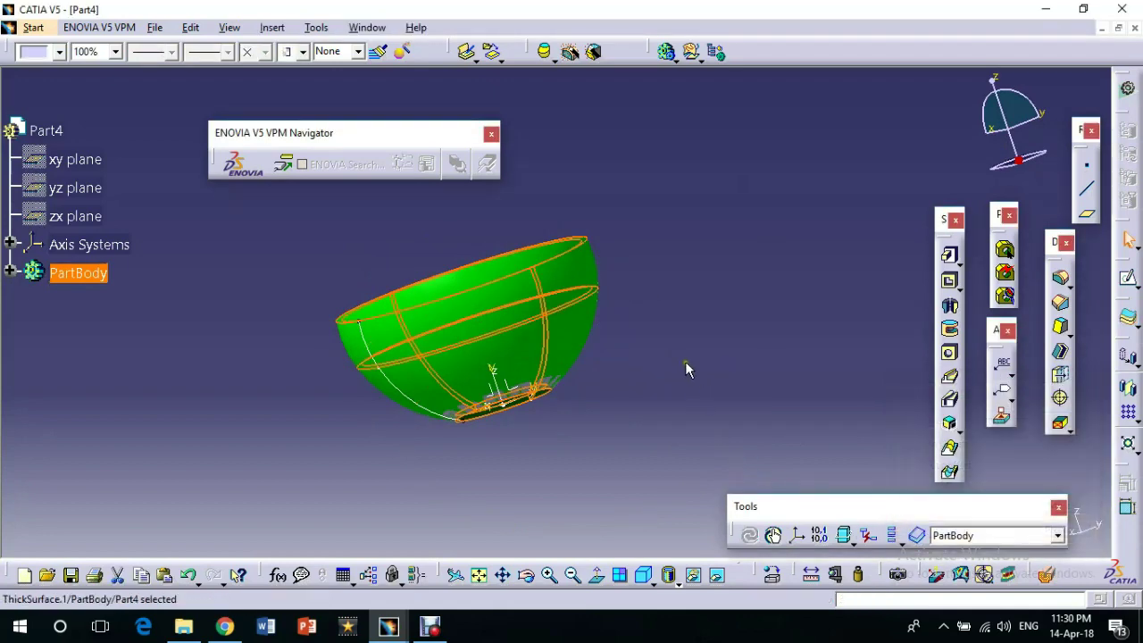
# - Thicken the base fill surface by 3 mm as well
pyautogui.moveTo(685, 369); pyautogui.dragTo(523, 421, button='middle')
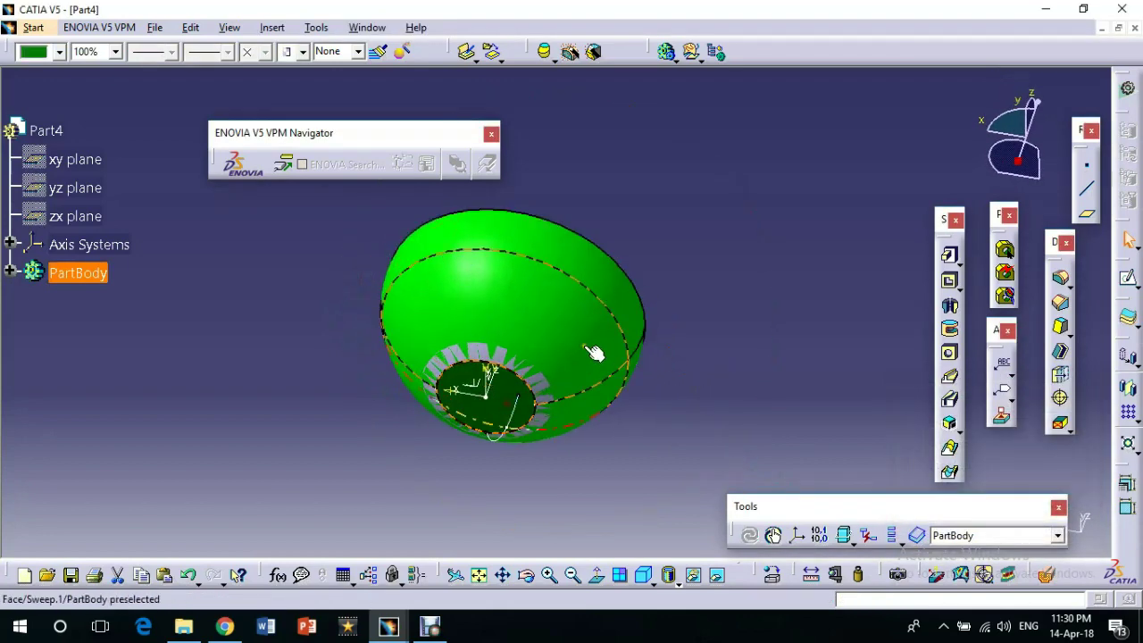
pyautogui.click(1128, 317)
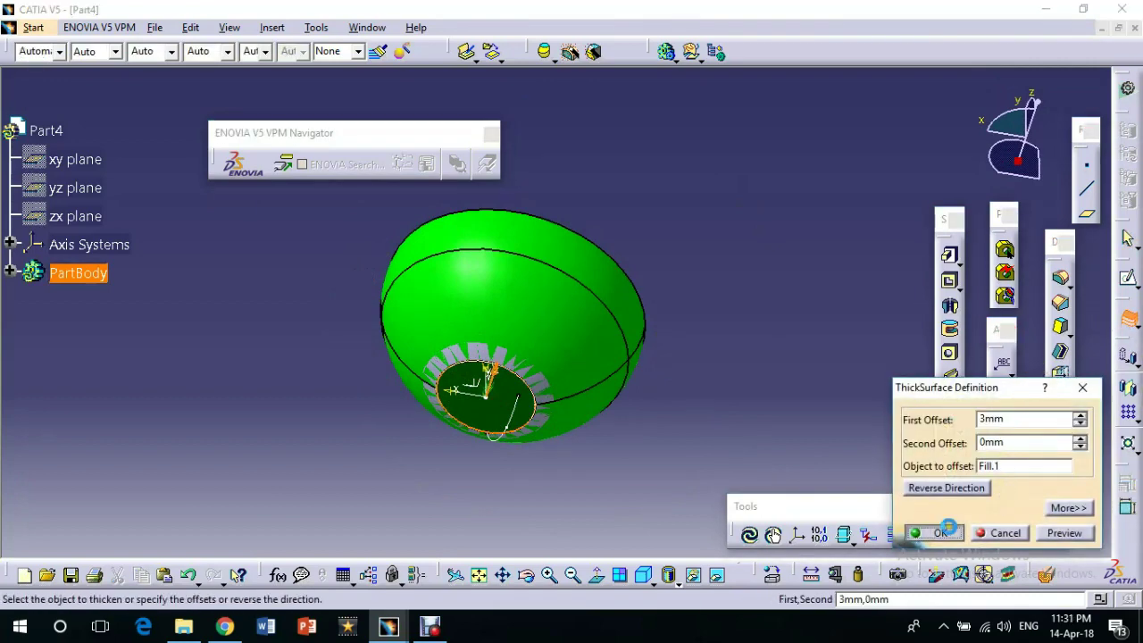
pyautogui.click(939, 532)
pyautogui.moveTo(689, 294)
pyautogui.mouseDown(button='middle')
pyautogui.moveTo(613, 229)
pyautogui.moveTo(436, 408)
pyautogui.moveTo(462, 471)
pyautogui.moveTo(485, 464)
pyautogui.moveTo(428, 329)
pyautogui.moveTo(454, 396)
pyautogui.mouseUp(button='middle')
pyautogui.click(453, 395)
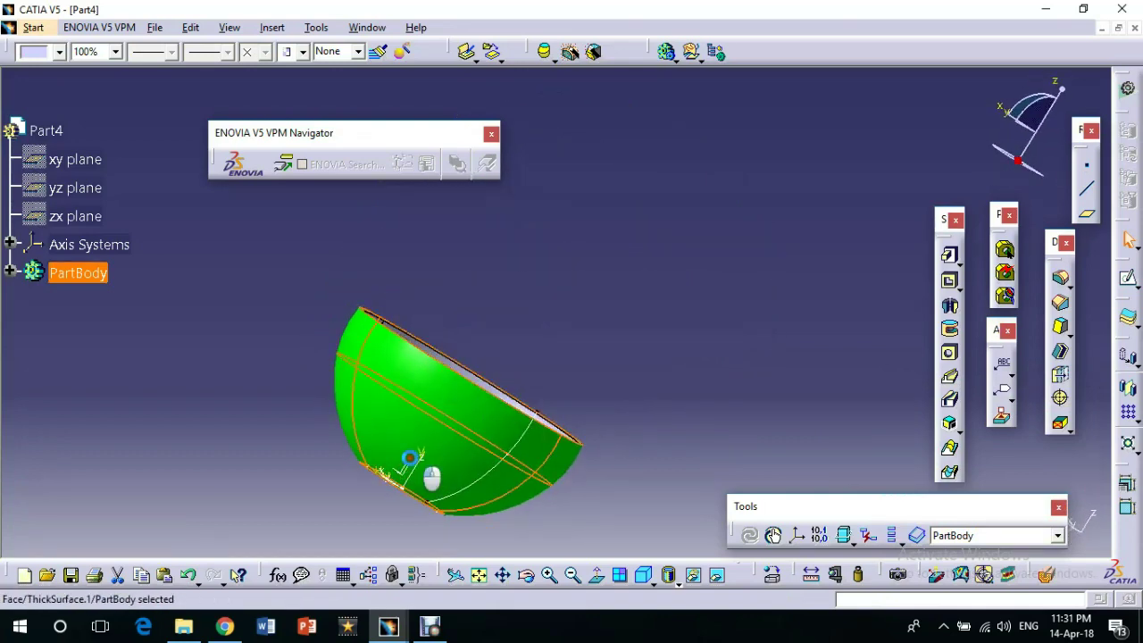
# - Colour the inner base face red
pyautogui.click(86, 52)
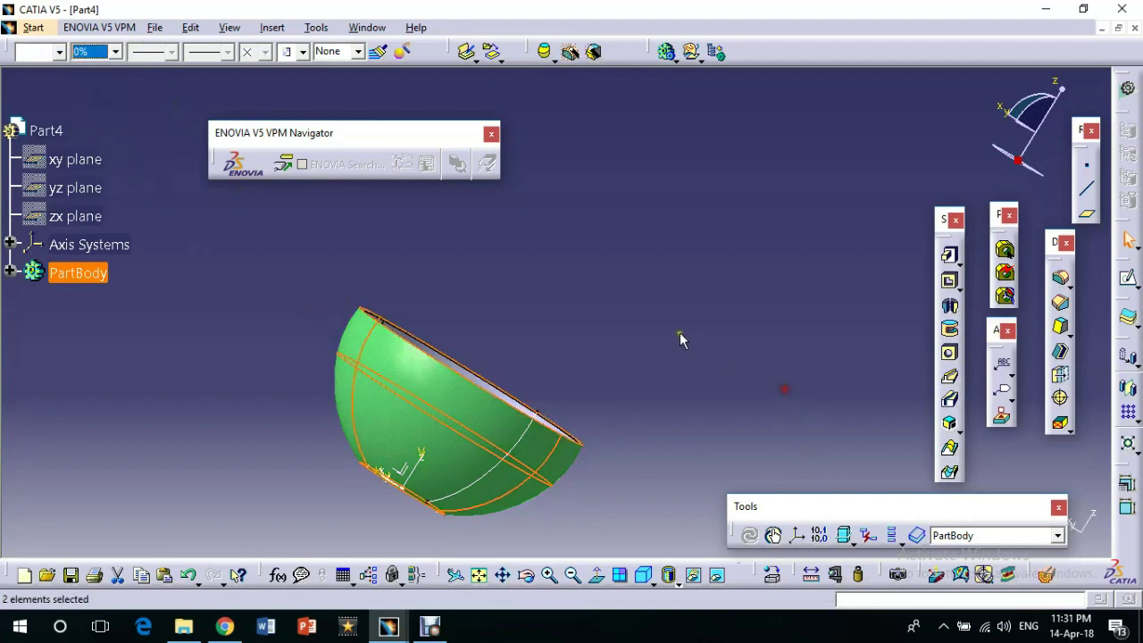
pyautogui.moveTo(681, 338)
pyautogui.mouseDown(button='middle')
pyautogui.moveTo(551, 472)
pyautogui.moveTo(655, 403)
pyautogui.moveTo(629, 315)
pyautogui.mouseUp(button='middle')
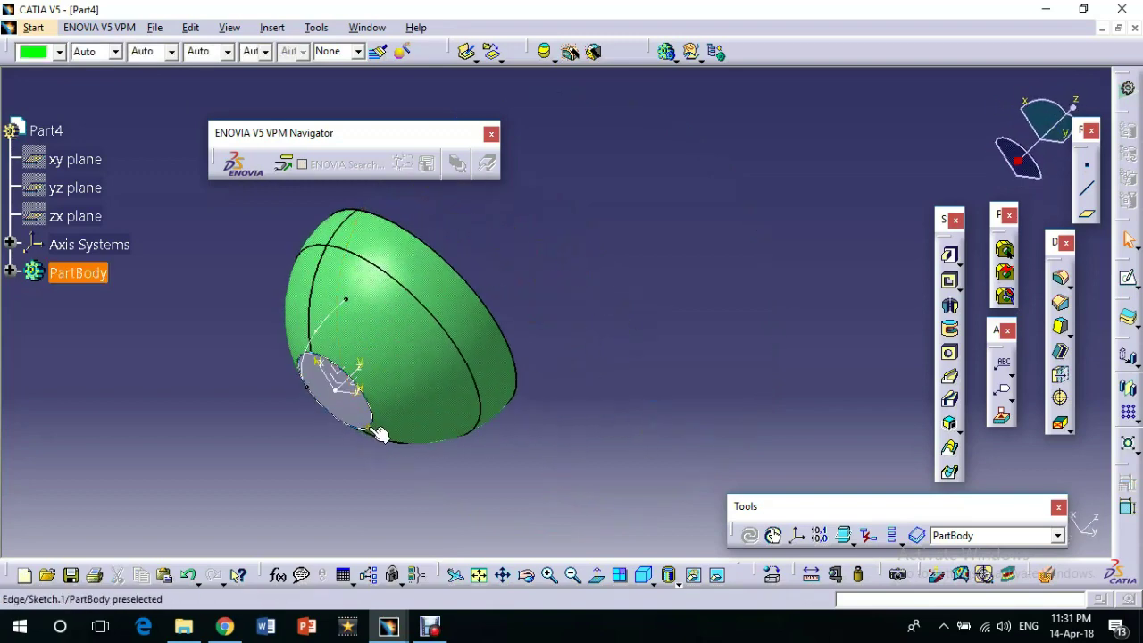
pyautogui.click(351, 414)
pyautogui.click(56, 54)
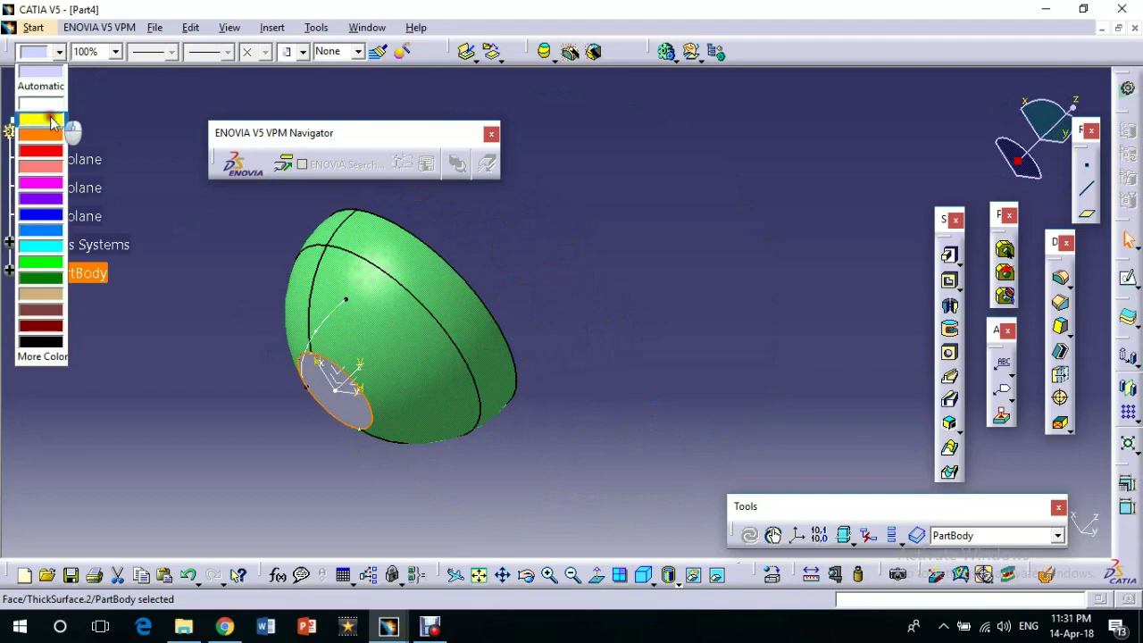
pyautogui.click(51, 151)
# - Try 75% transparency on the hemisphere wall, then set it back to opaque
pyautogui.click(442, 371)
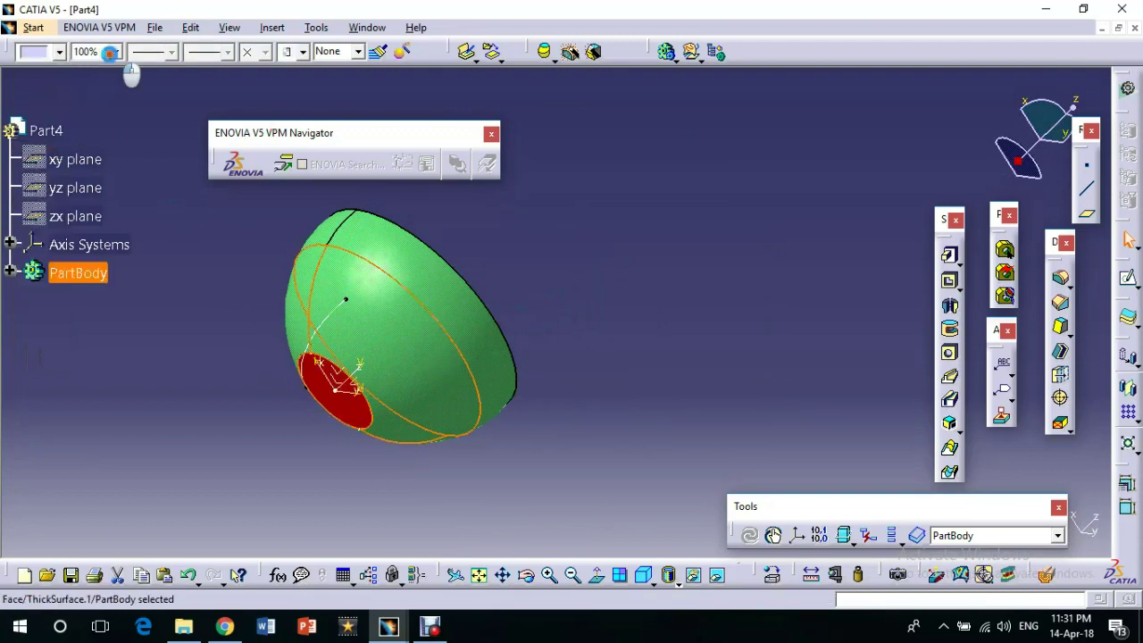
pyautogui.click(114, 52)
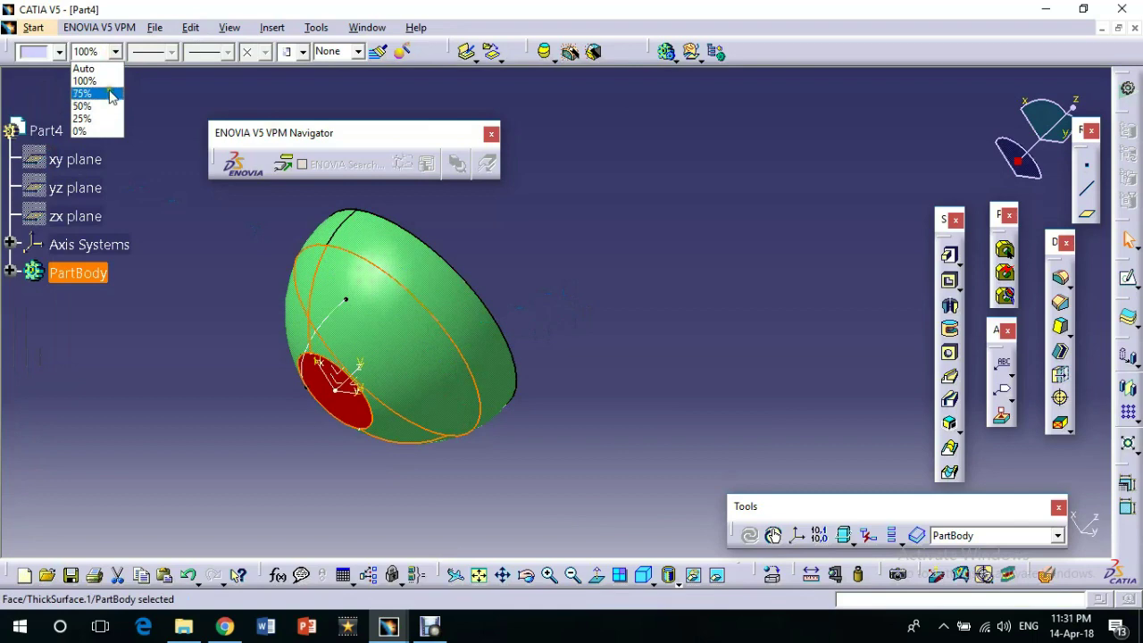
pyautogui.click(89, 92)
pyautogui.click(115, 51)
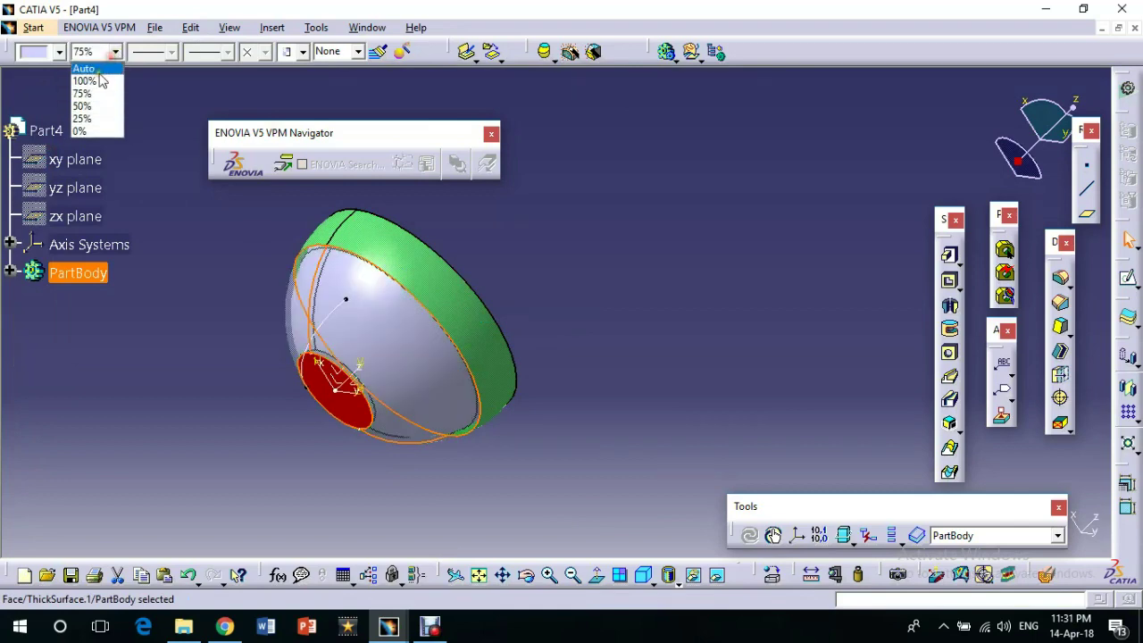
pyautogui.click(98, 81)
# - Set both hemisphere faces to 100% opacity and box-select the surrounding wireframe
pyautogui.click(421, 282)
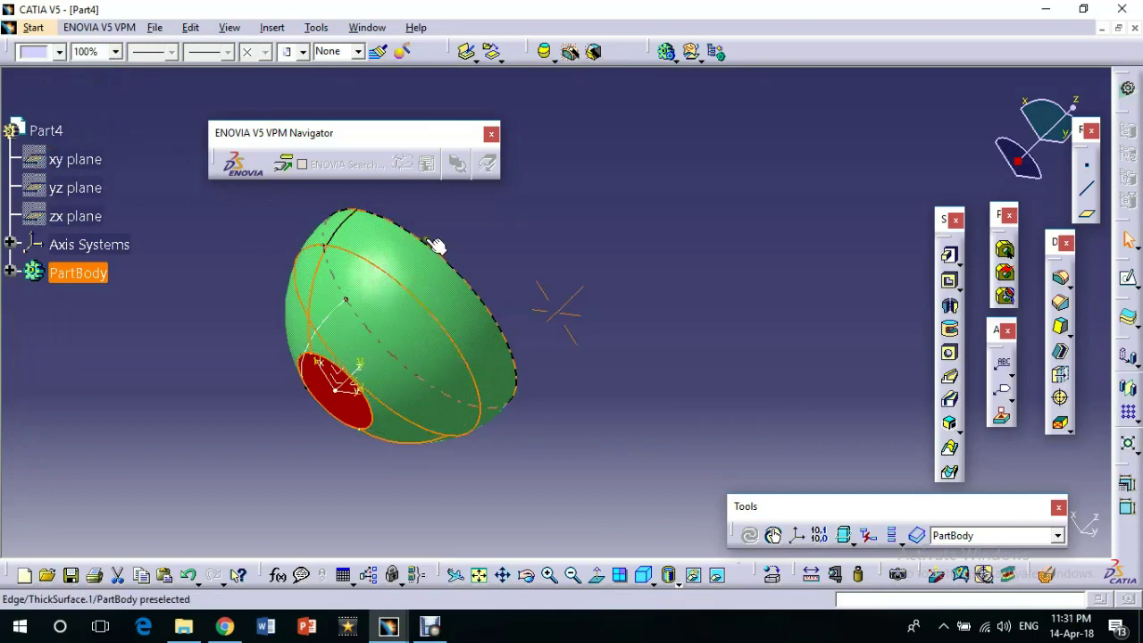
pyautogui.moveTo(438, 242); pyautogui.dragTo(236, 342, button='middle')
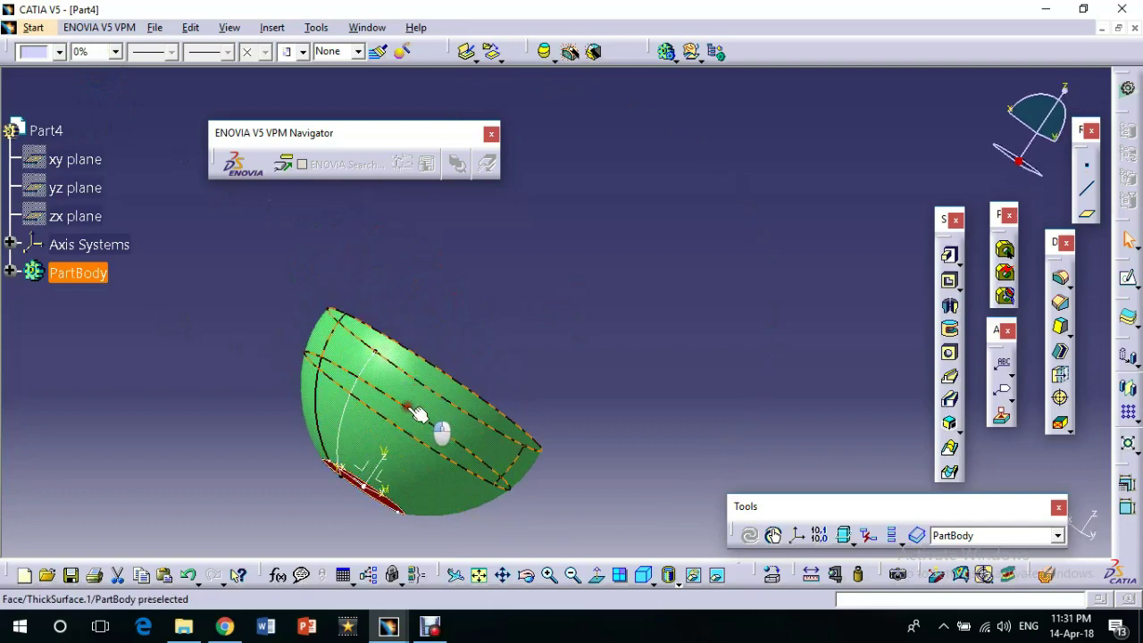
pyautogui.keyDown('ctrl'); pyautogui.click(429, 477); pyautogui.keyUp('ctrl')
pyautogui.click(116, 52)
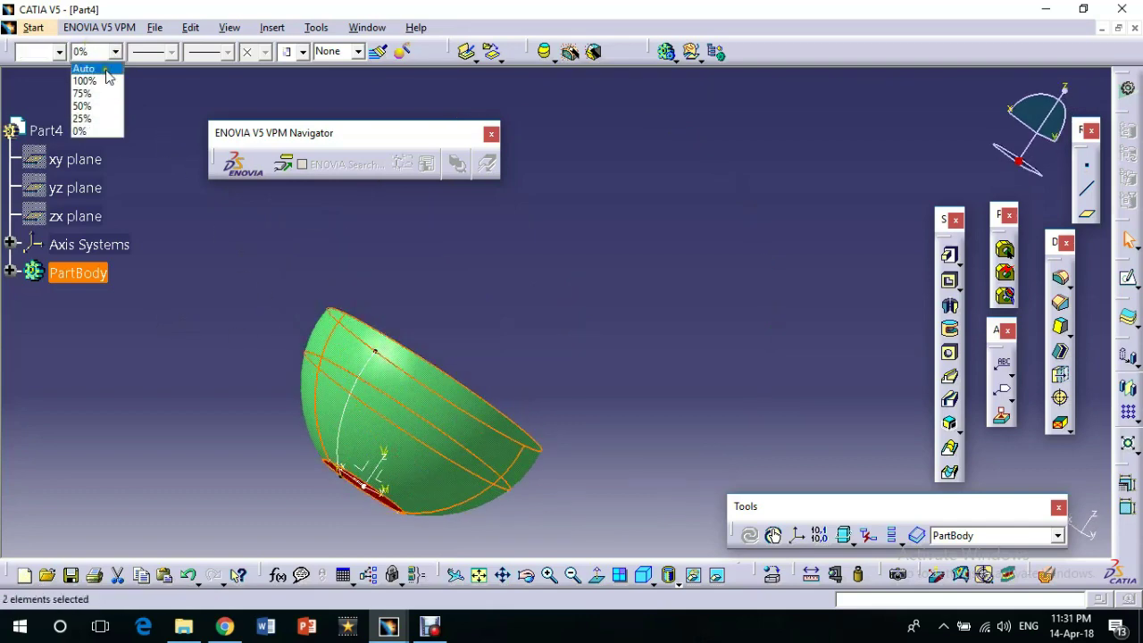
pyautogui.click(104, 81)
pyautogui.click(539, 286)
pyautogui.moveTo(539, 285)
pyautogui.mouseDown(button='middle')
pyautogui.moveTo(407, 416)
pyautogui.moveTo(404, 441)
pyautogui.moveTo(454, 410)
pyautogui.moveTo(548, 250)
pyautogui.moveTo(428, 359)
pyautogui.mouseUp(button='middle')
pyautogui.moveTo(330, 319); pyautogui.dragTo(530, 544)
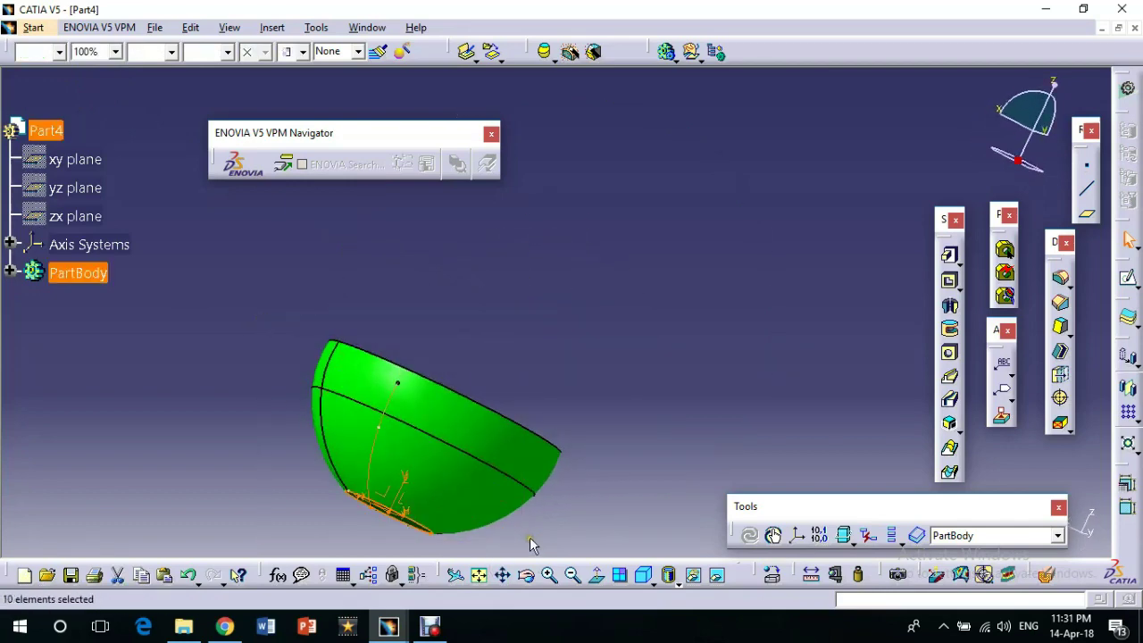
# - Hide the selected wireframe curves and colour the bowl's base face orange
pyautogui.rightClick(391, 499)
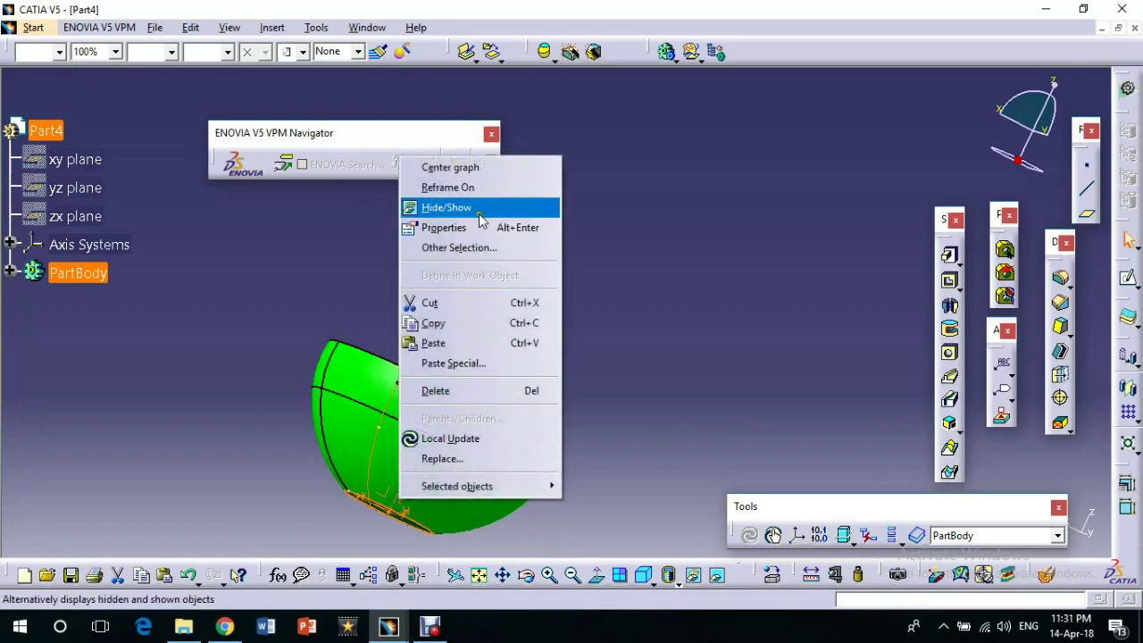
pyautogui.click(423, 209)
pyautogui.moveTo(571, 327)
pyautogui.mouseDown(button='middle')
pyautogui.moveTo(663, 248)
pyautogui.moveTo(516, 387)
pyautogui.moveTo(535, 417)
pyautogui.moveTo(594, 214)
pyautogui.moveTo(543, 334)
pyautogui.moveTo(577, 228)
pyautogui.mouseUp(button='middle')
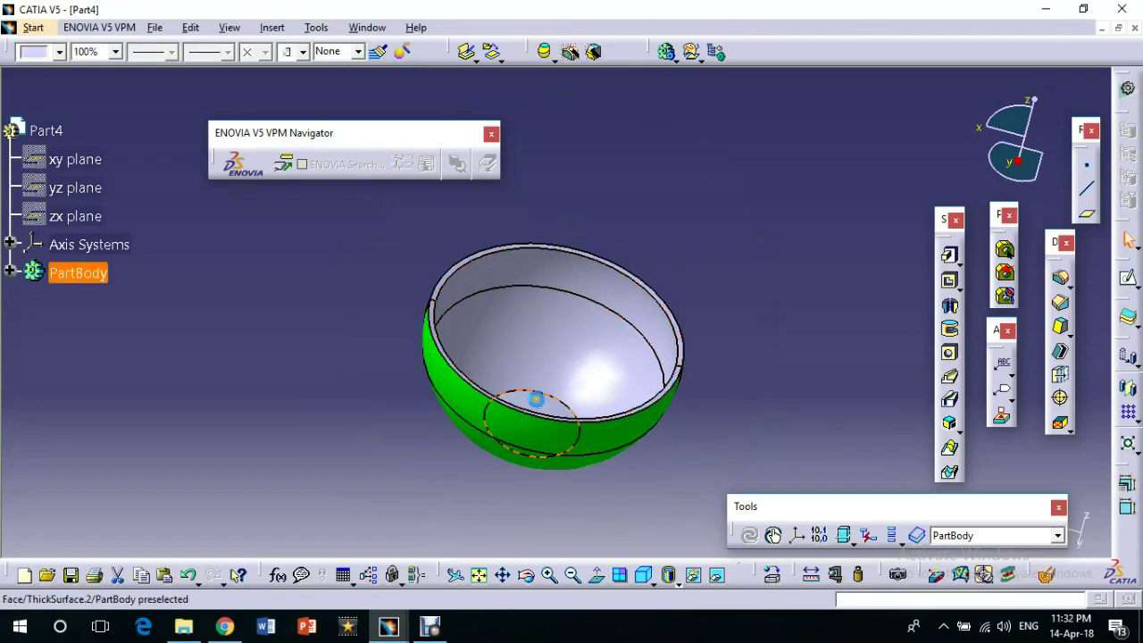
pyautogui.click(59, 52)
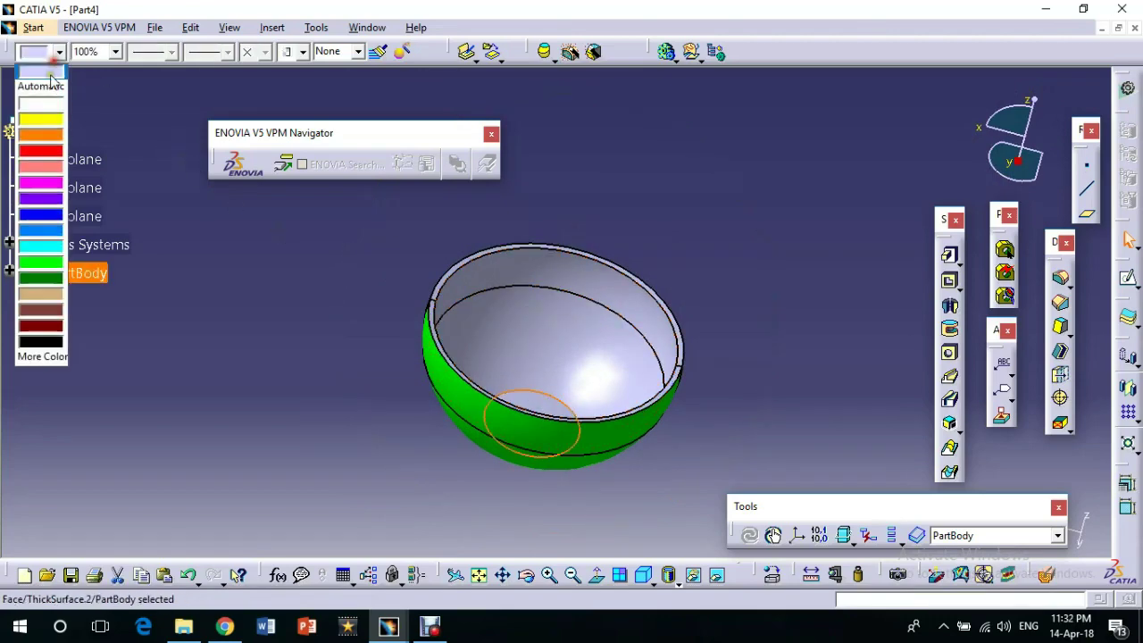
pyautogui.click(52, 155)
pyautogui.click(602, 161)
# - Colour the bowl's interior faces tan
pyautogui.moveTo(602, 160)
pyautogui.mouseDown(button='middle')
pyautogui.moveTo(607, 179)
pyautogui.moveTo(552, 275)
pyautogui.moveTo(589, 229)
pyautogui.mouseUp(button='middle')
pyautogui.click(589, 230)
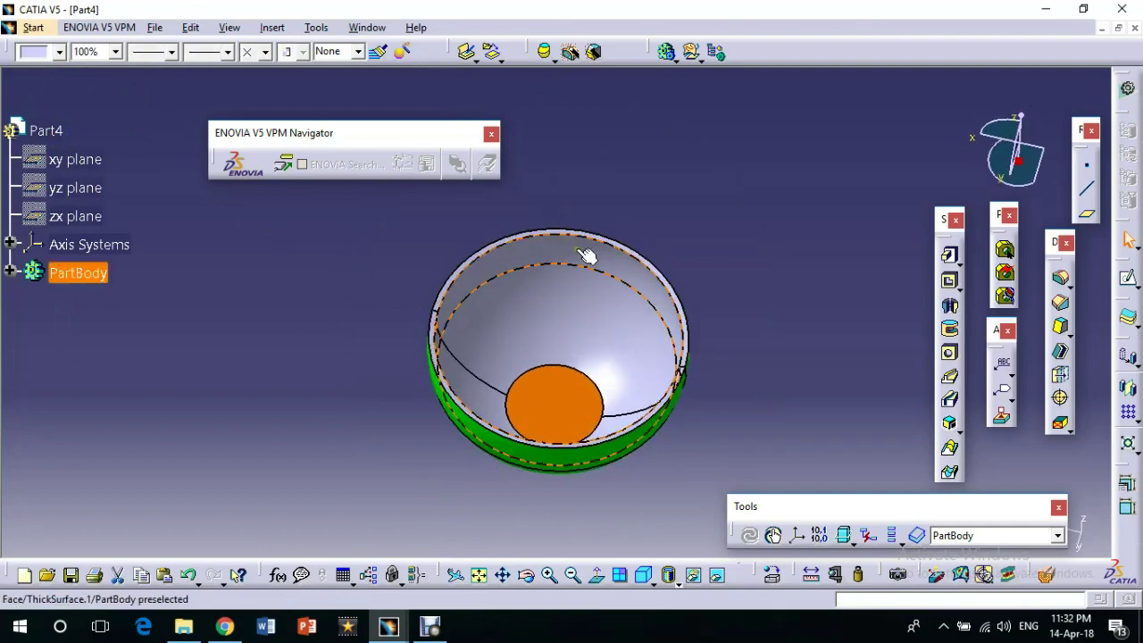
pyautogui.click(59, 52)
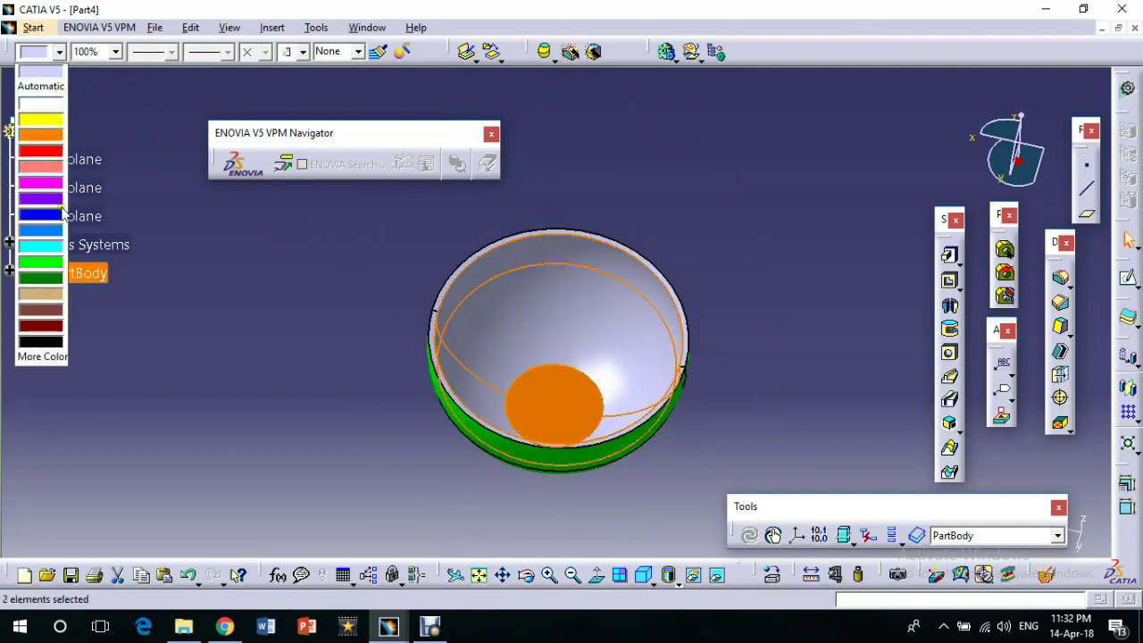
pyautogui.click(44, 297)
pyautogui.click(612, 187)
pyautogui.moveTo(612, 187)
pyautogui.mouseDown(button='middle')
pyautogui.moveTo(566, 140)
pyautogui.moveTo(580, 130)
pyautogui.moveTo(574, 143)
pyautogui.mouseUp(button='middle')
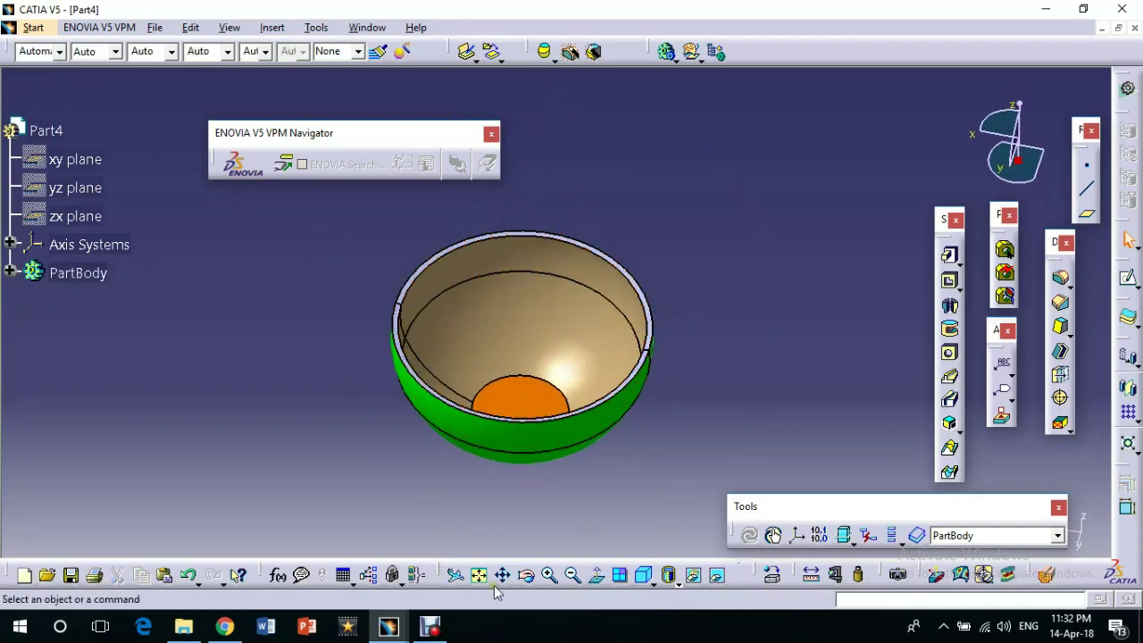
pyautogui.click(622, 579)
# - Move the navigator panel aside and centre the bowl in each of the four panes
pyautogui.moveTo(349, 133); pyautogui.dragTo(460, 90)
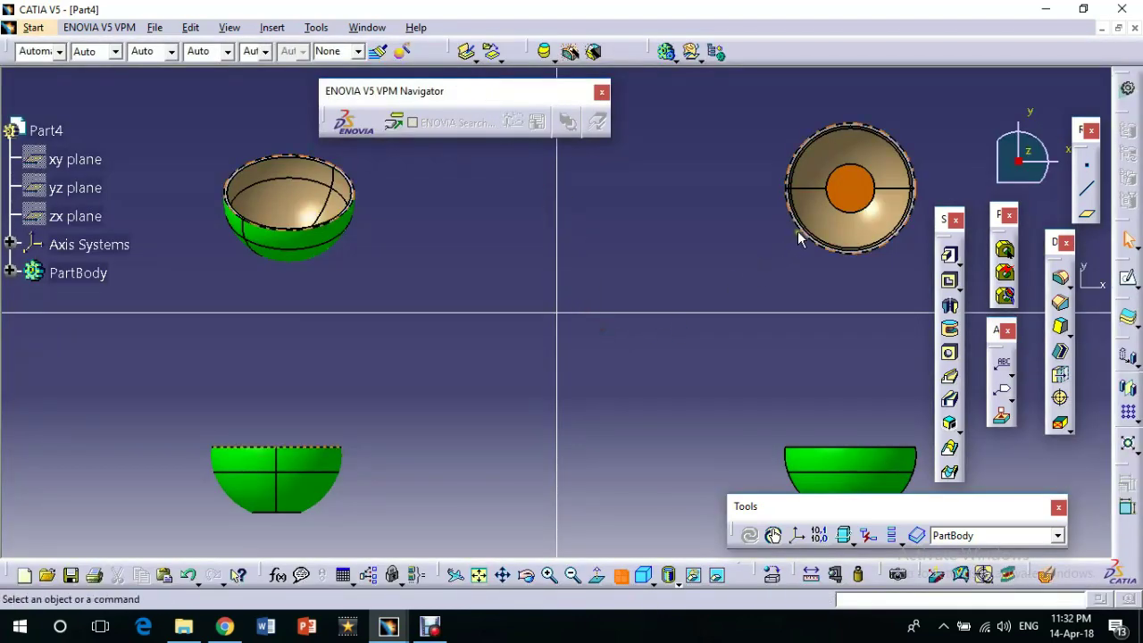
pyautogui.moveTo(831, 191); pyautogui.dragTo(659, 229, button='middle')
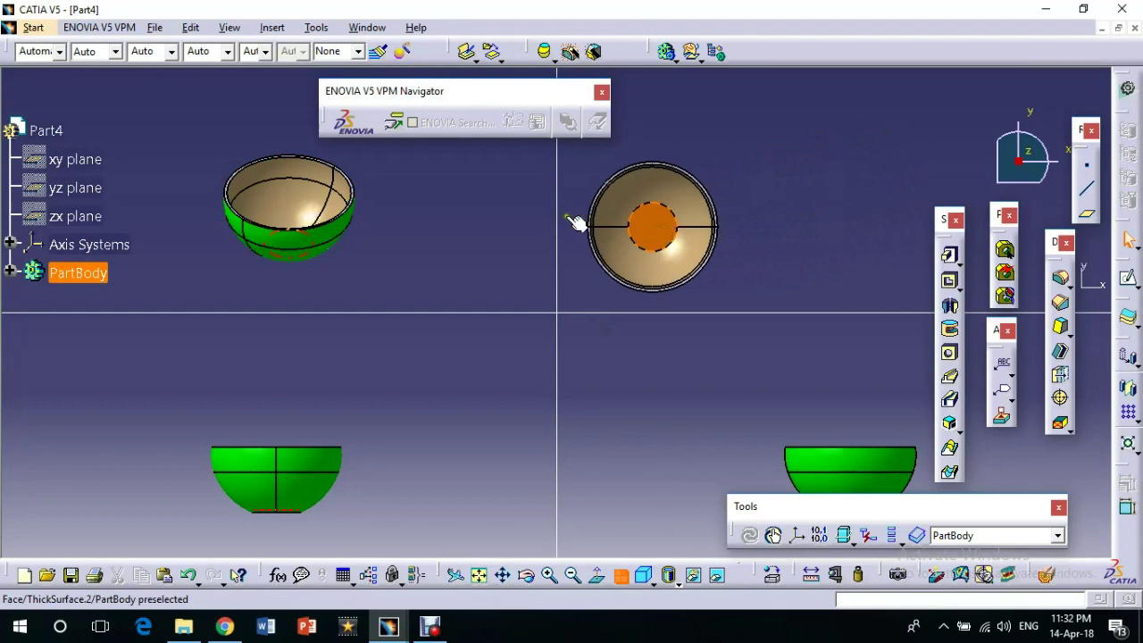
pyautogui.moveTo(442, 98); pyautogui.dragTo(445, 92)
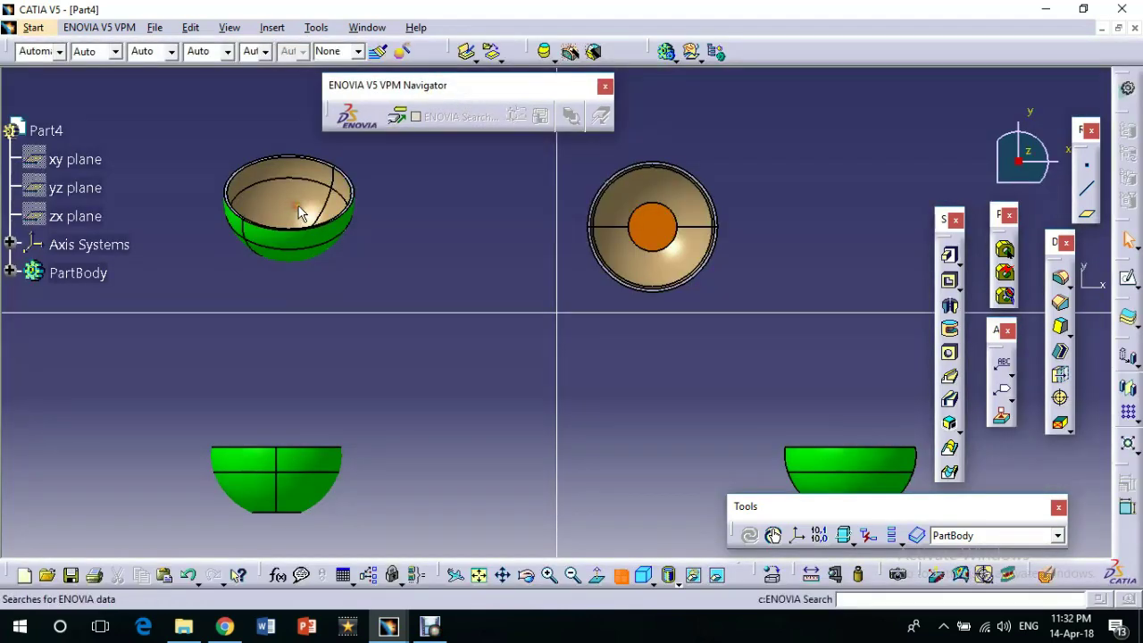
pyautogui.moveTo(309, 206); pyautogui.dragTo(453, 235, button='middle')
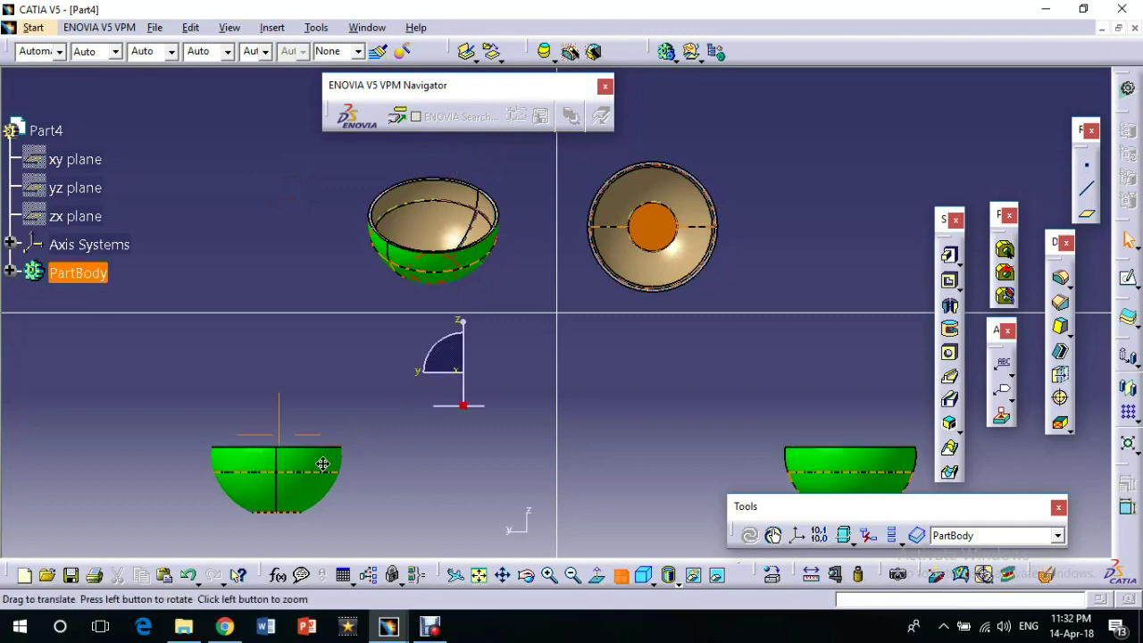
pyautogui.moveTo(317, 471); pyautogui.dragTo(446, 375, button='middle')
pyautogui.moveTo(825, 452)
pyautogui.mouseDown(button='middle')
pyautogui.moveTo(730, 389)
pyautogui.moveTo(616, 361)
pyautogui.moveTo(631, 366)
pyautogui.mouseUp(button='middle')
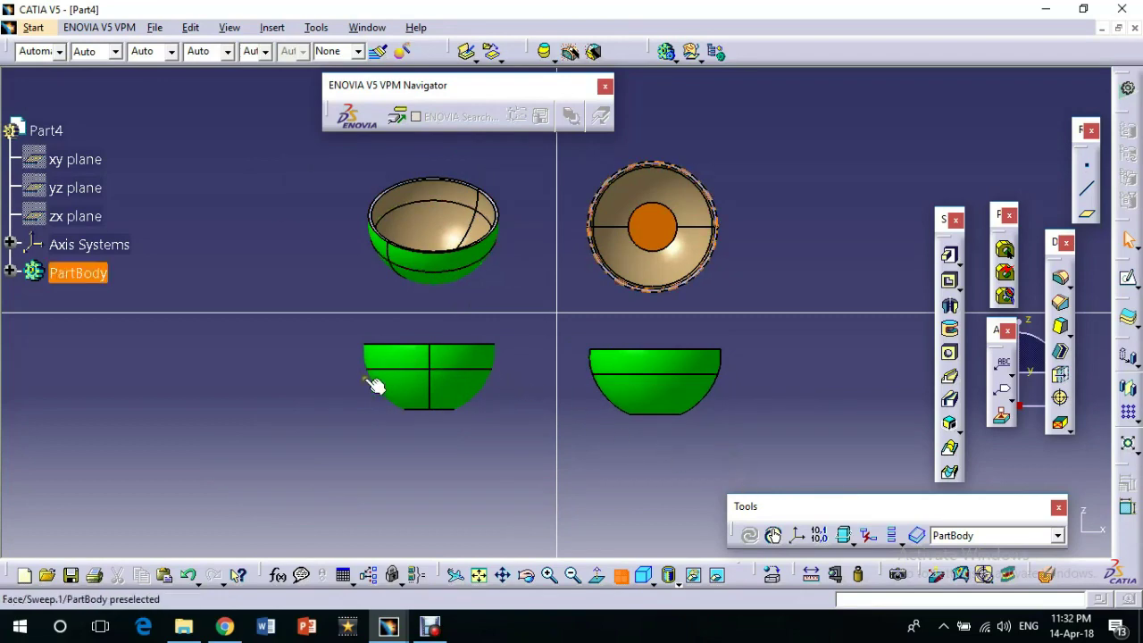
pyautogui.moveTo(440, 98); pyautogui.dragTo(442, 84)
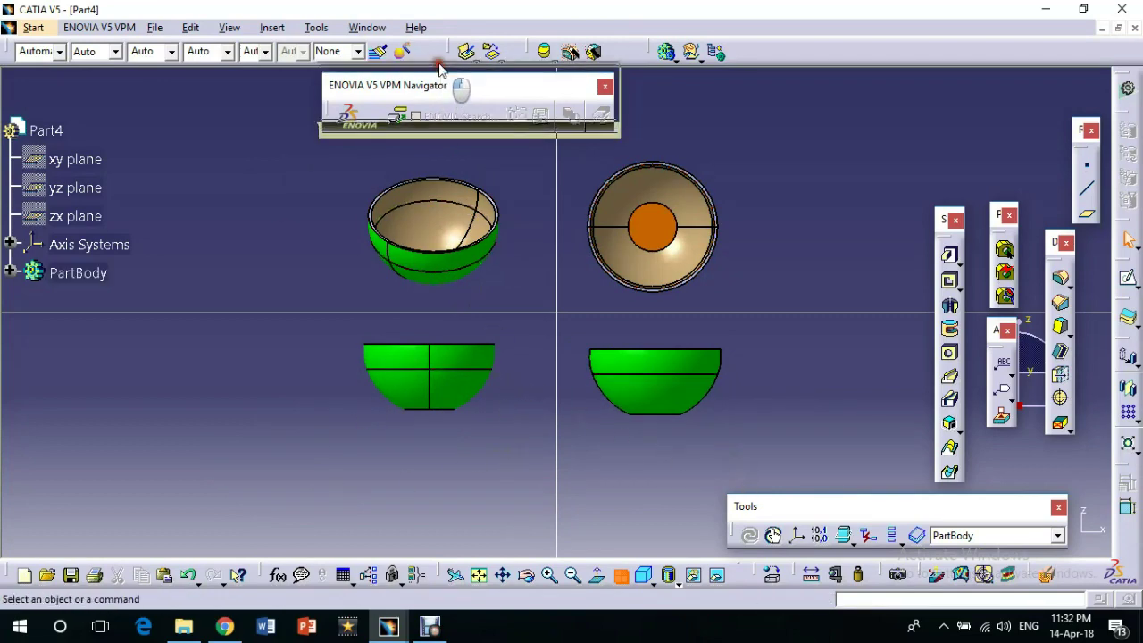
pyautogui.click(316, 26)
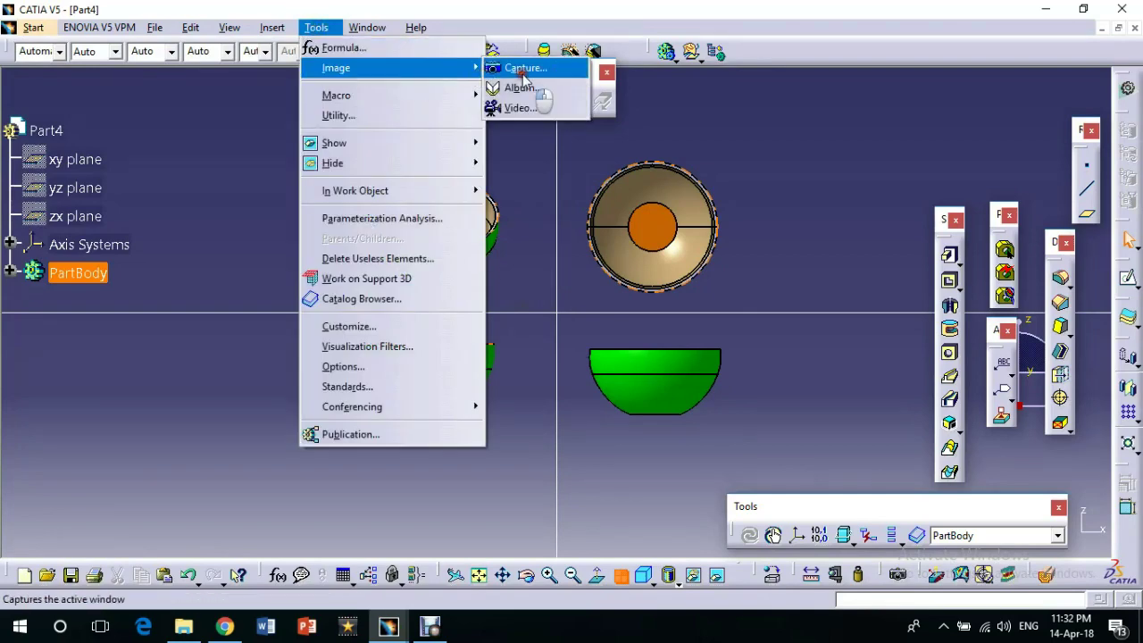
# - Frame a capture rectangle around all four bowl views and capture it as an image
pyautogui.moveTo(335, 68)
pyautogui.click(527, 69)
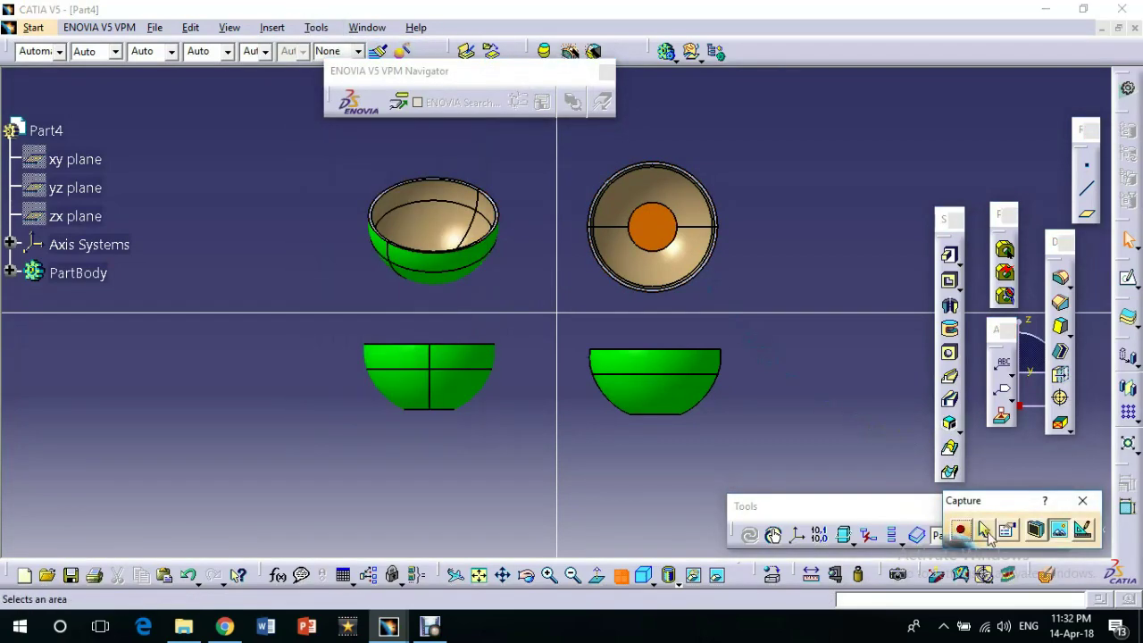
pyautogui.click(986, 530)
pyautogui.moveTo(321, 140); pyautogui.dragTo(742, 456)
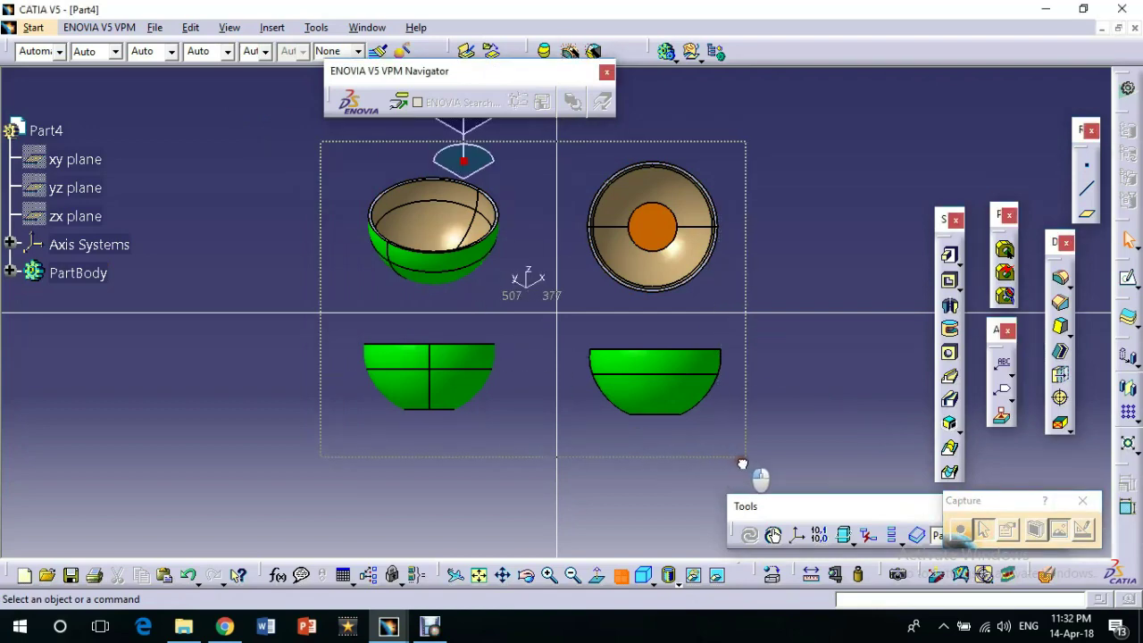
pyautogui.click(985, 531)
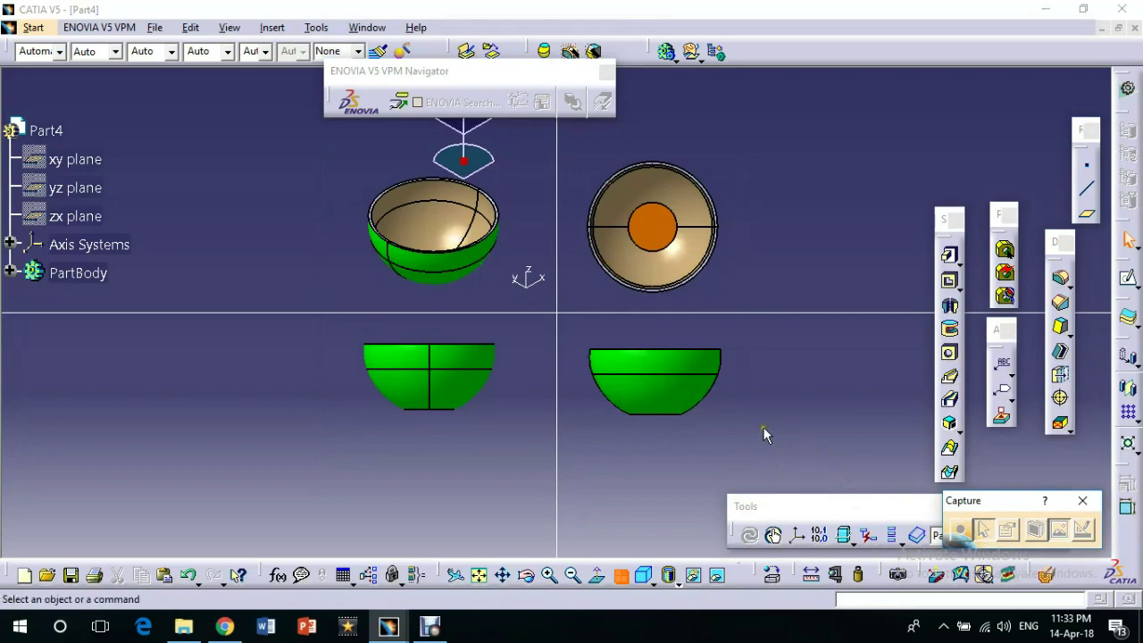
pyautogui.moveTo(763, 427); pyautogui.dragTo(324, 149)
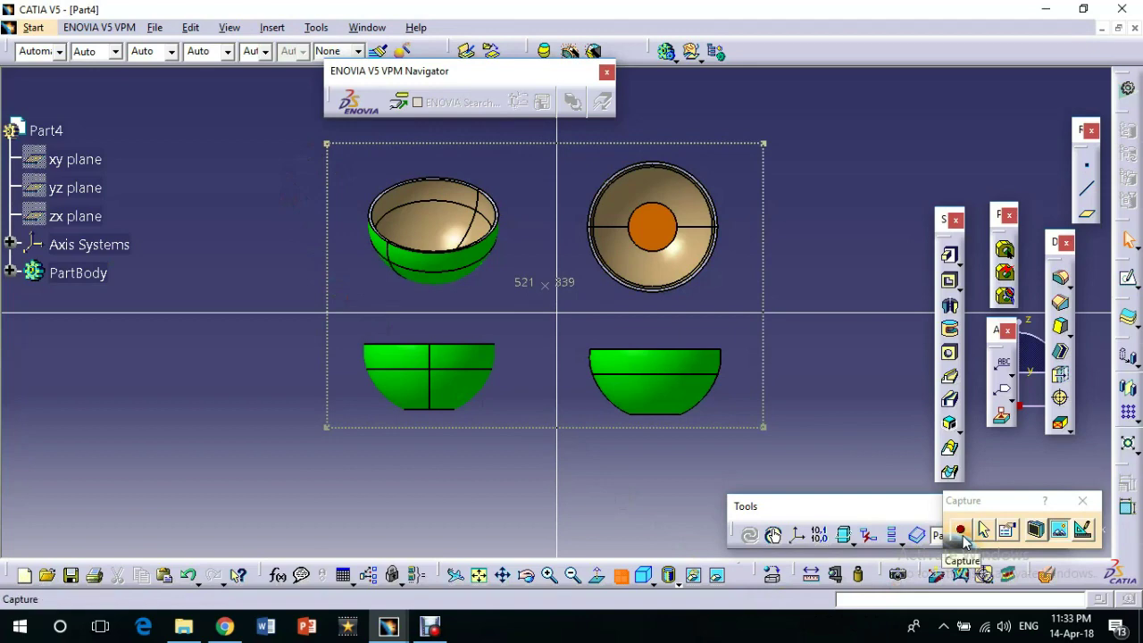
pyautogui.click(962, 534)
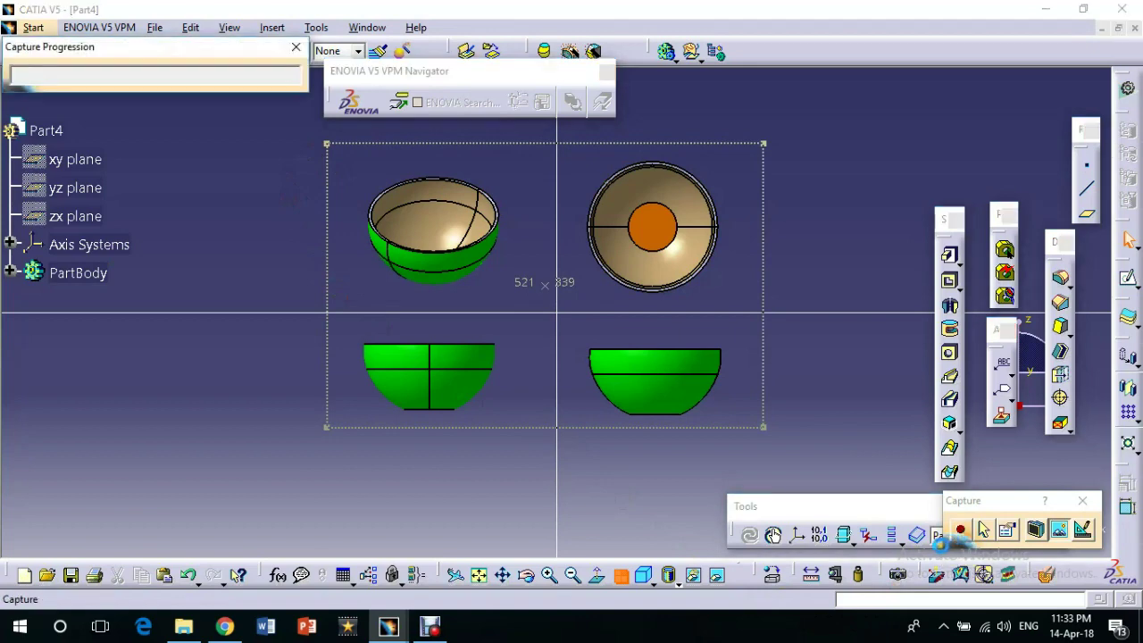